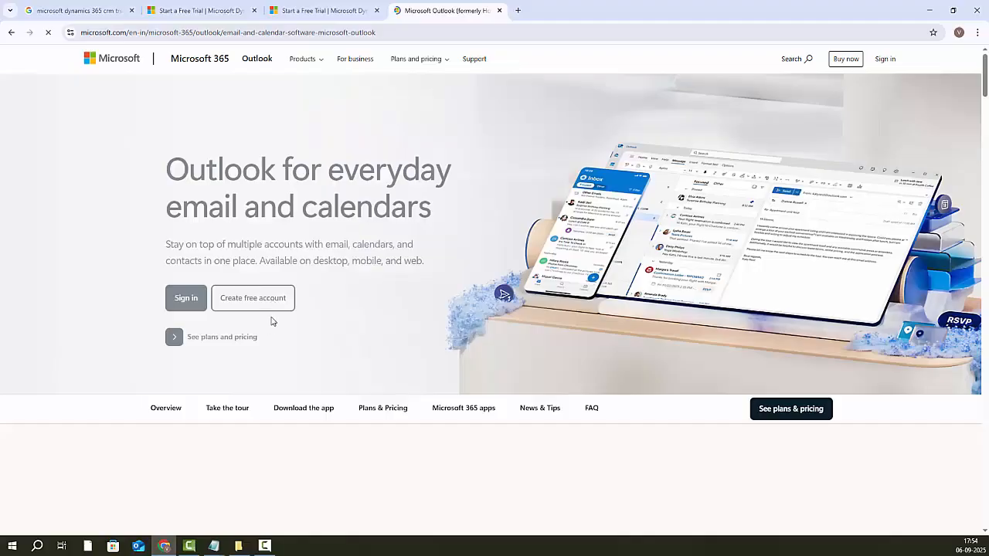
Step: Start creating a free Outlook account from the Outlook page
click(237, 280)
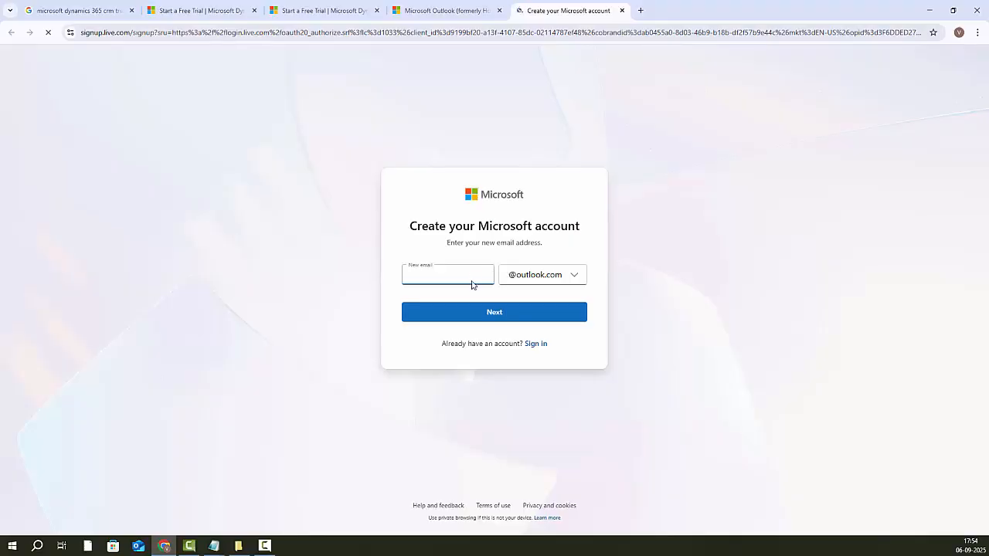
Step: Choose a new outlook.com email name and a password for the account
drag(488, 276, 378, 287)
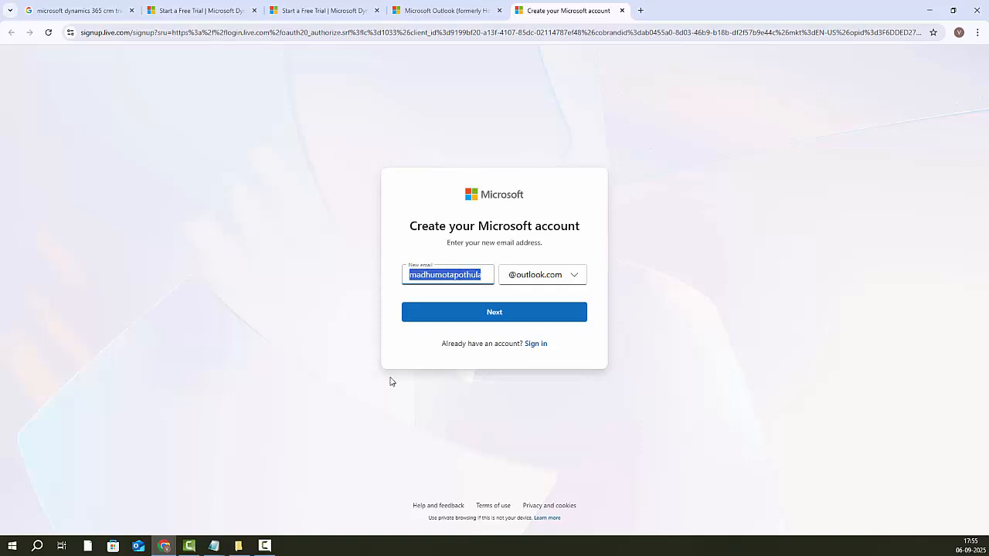
click(501, 314)
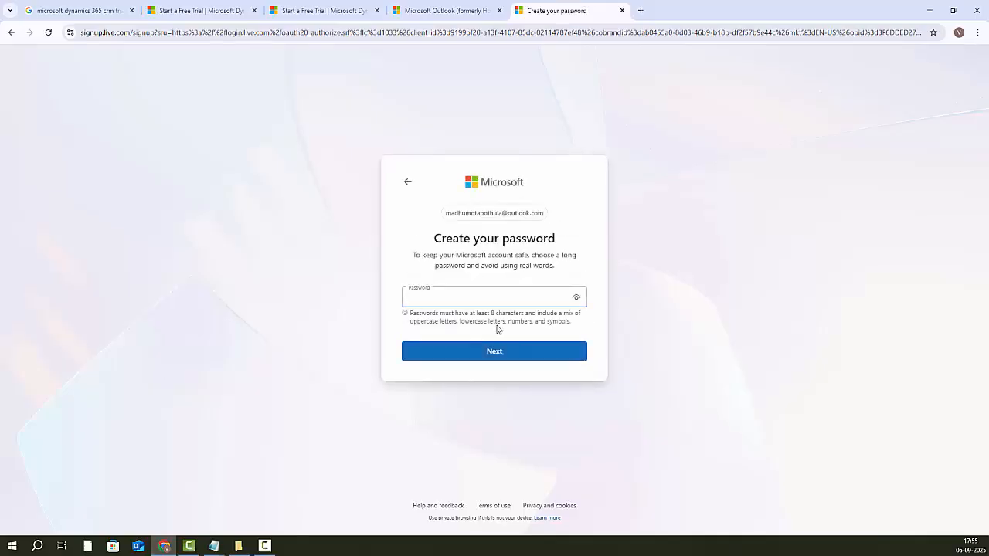
text(•••)
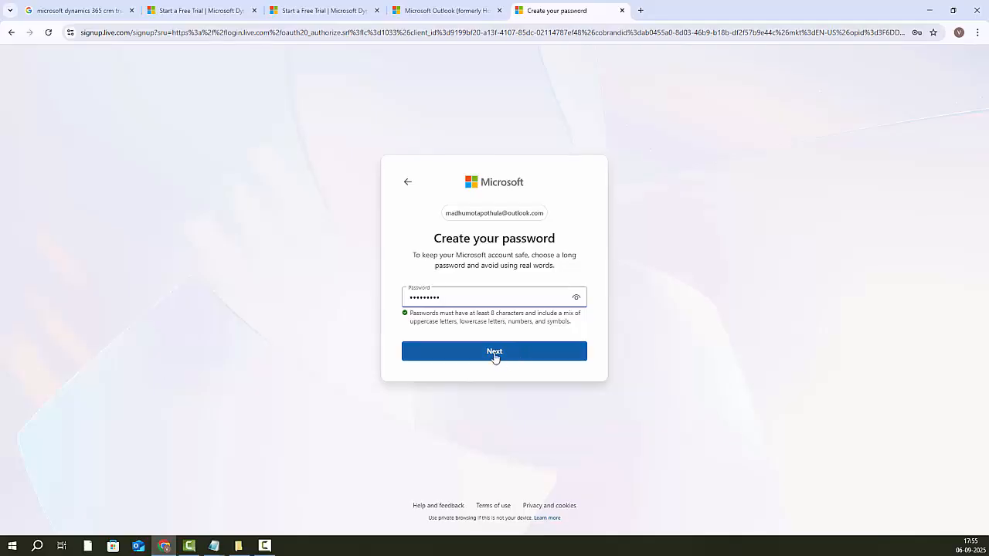
click(494, 354)
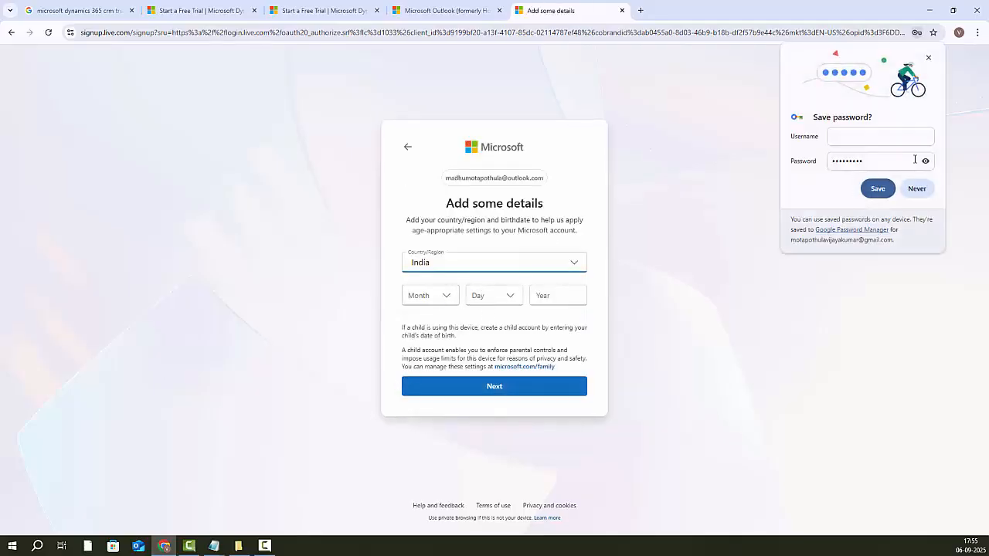
Step: Decline saving the password, then submit a February 18 birthdate with country India
click(916, 189)
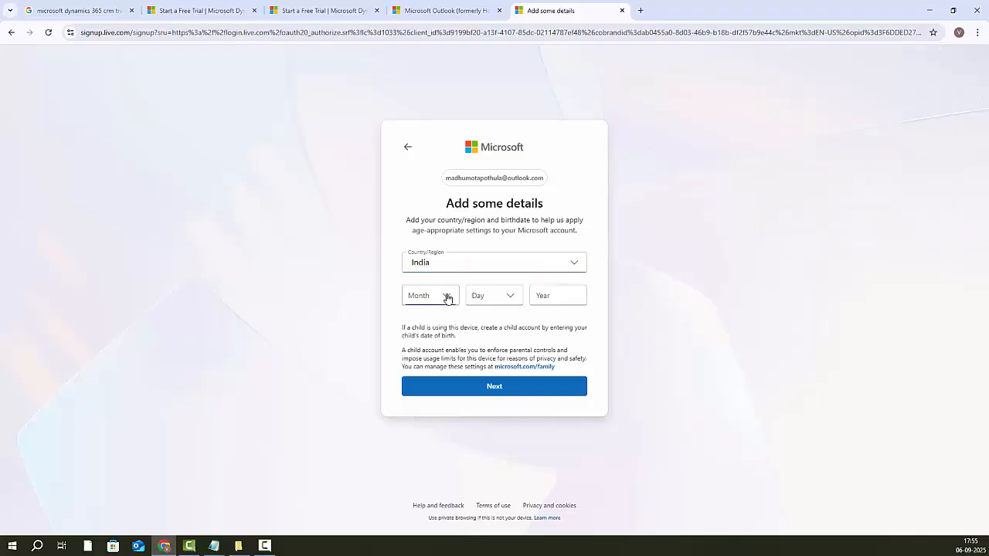
click(447, 298)
click(439, 336)
click(499, 308)
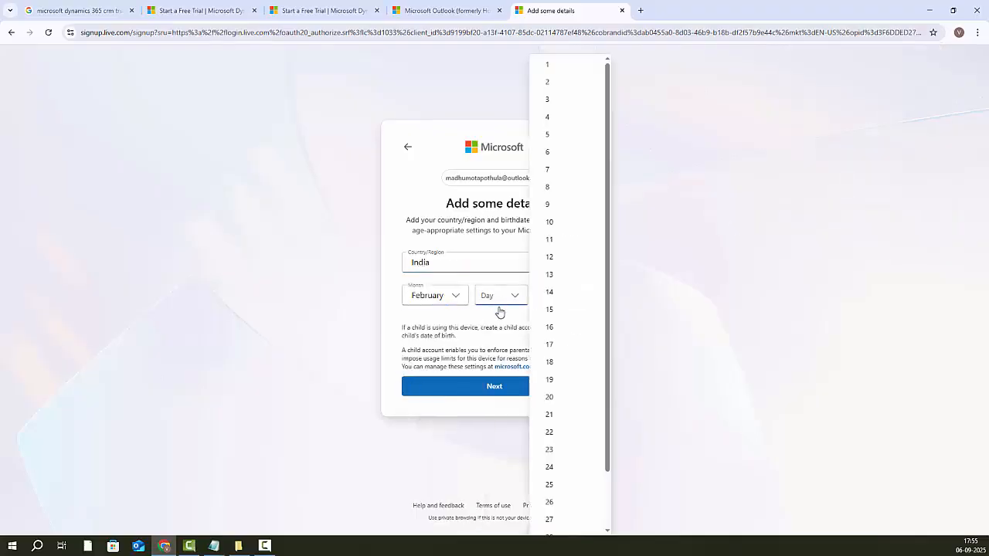
click(548, 364)
click(554, 292)
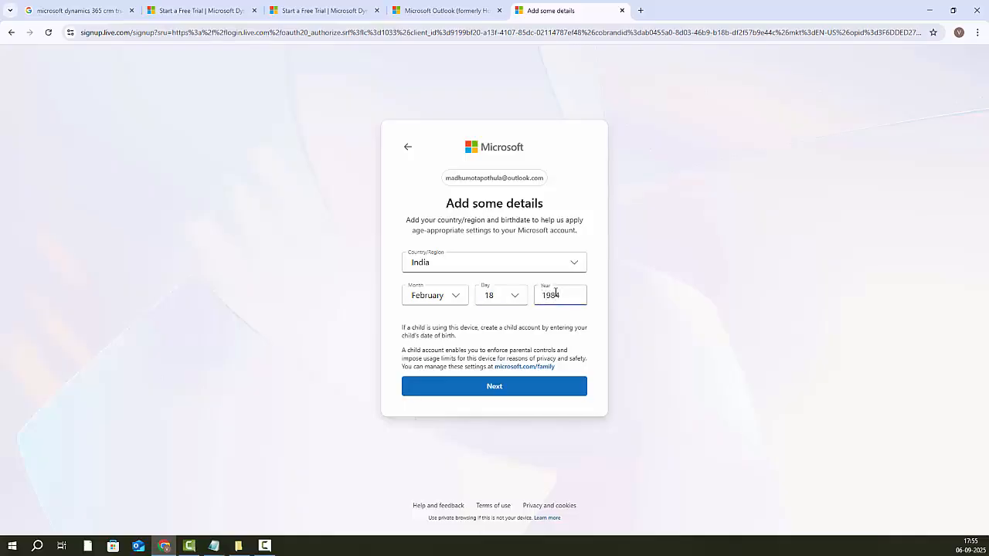
click(501, 387)
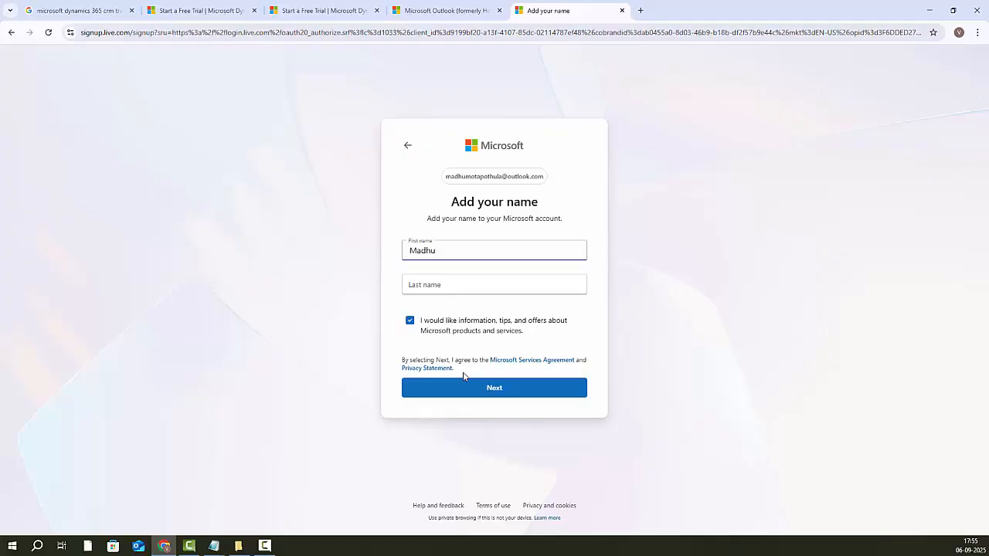
Step: Enter the last name, pass the press-and-hold human check, and skip passkey setup
key(Tab)
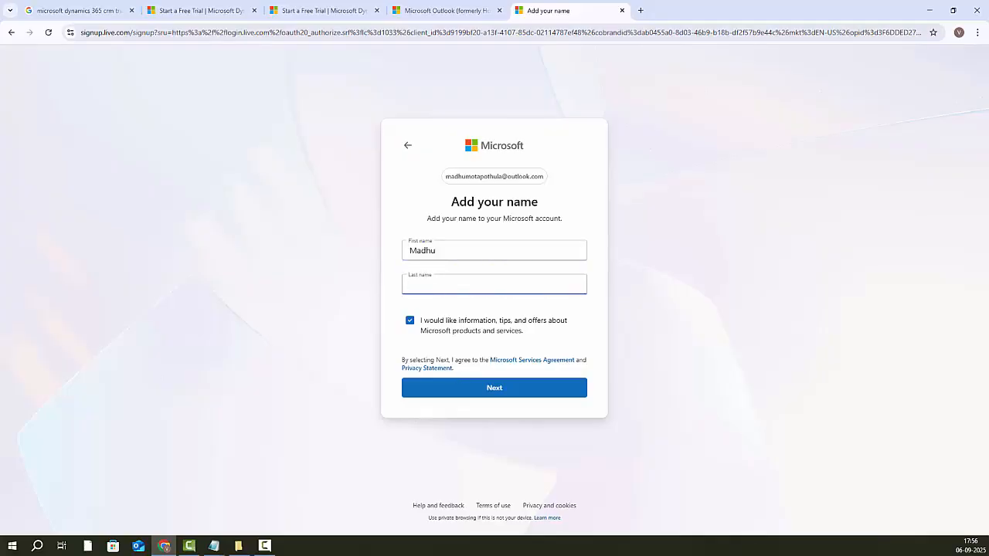
drag(496, 374, 497, 374)
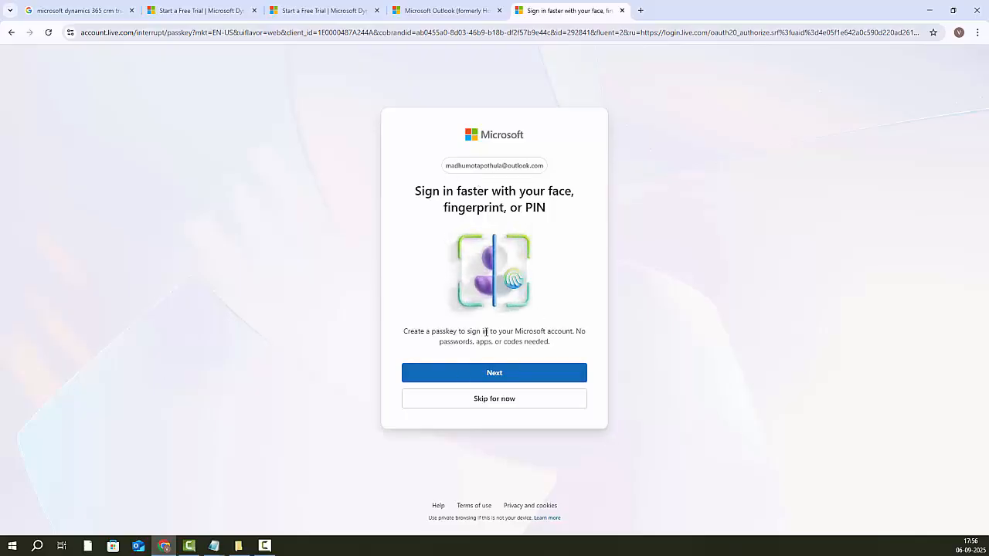
click(500, 401)
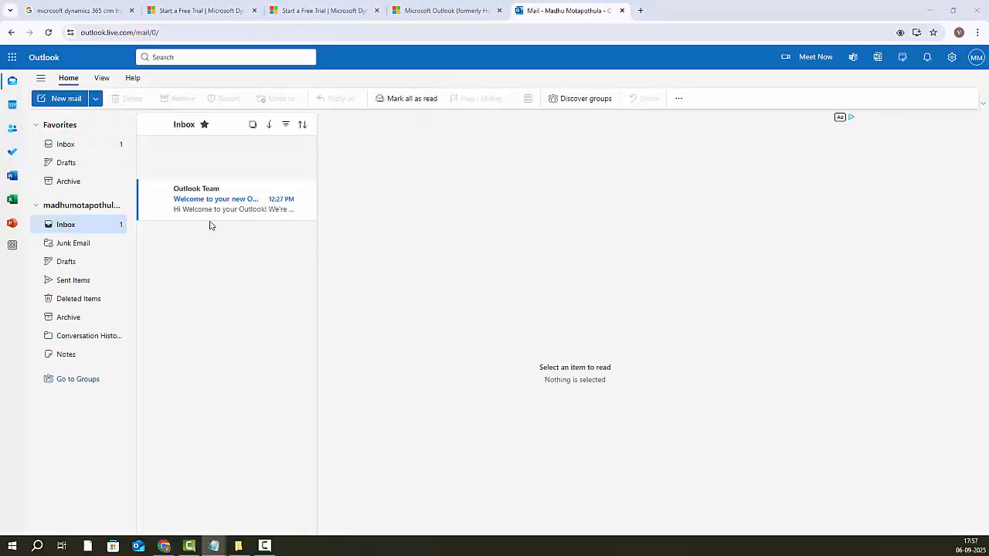
Step: Read the Outlook Team welcome email and close the leftover free-trial tabs
click(205, 210)
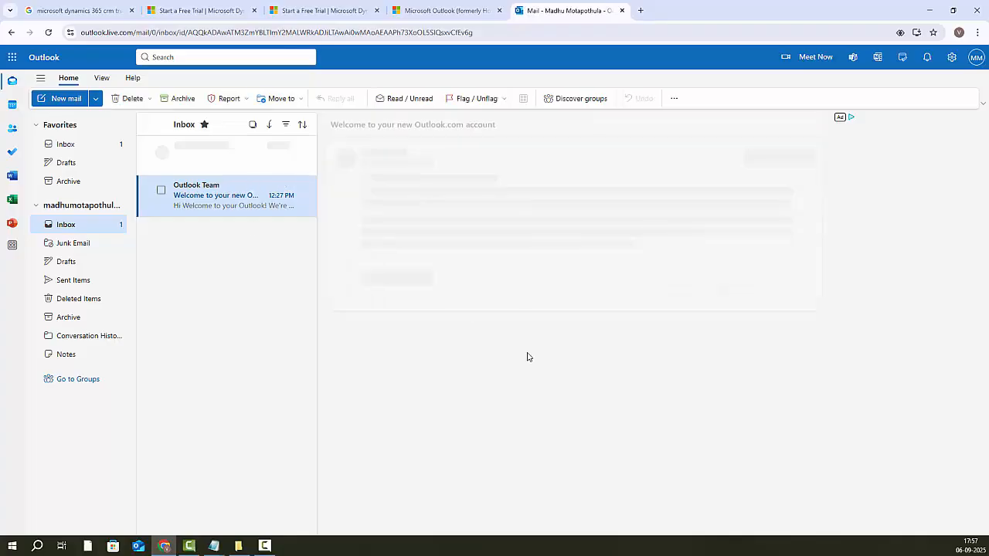
click(316, 10)
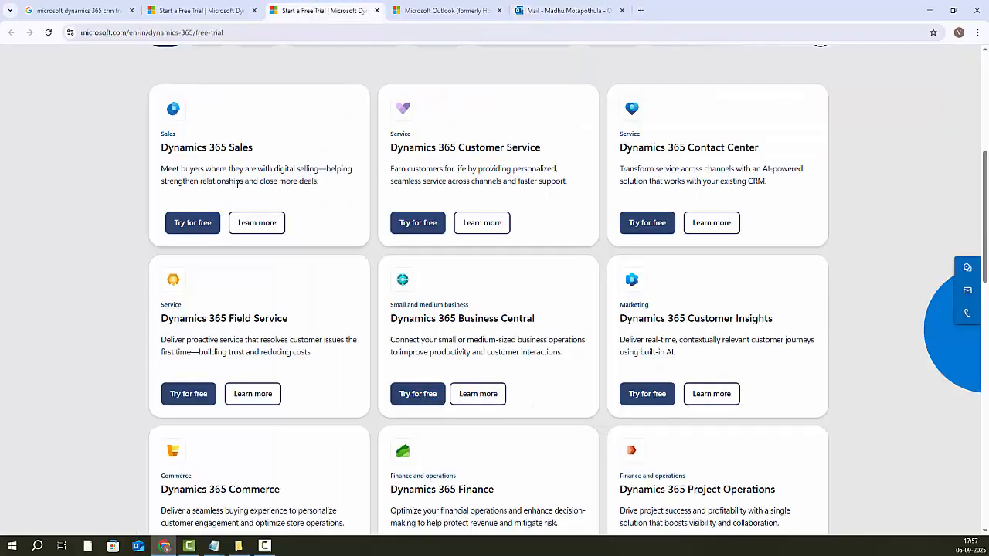
click(376, 11)
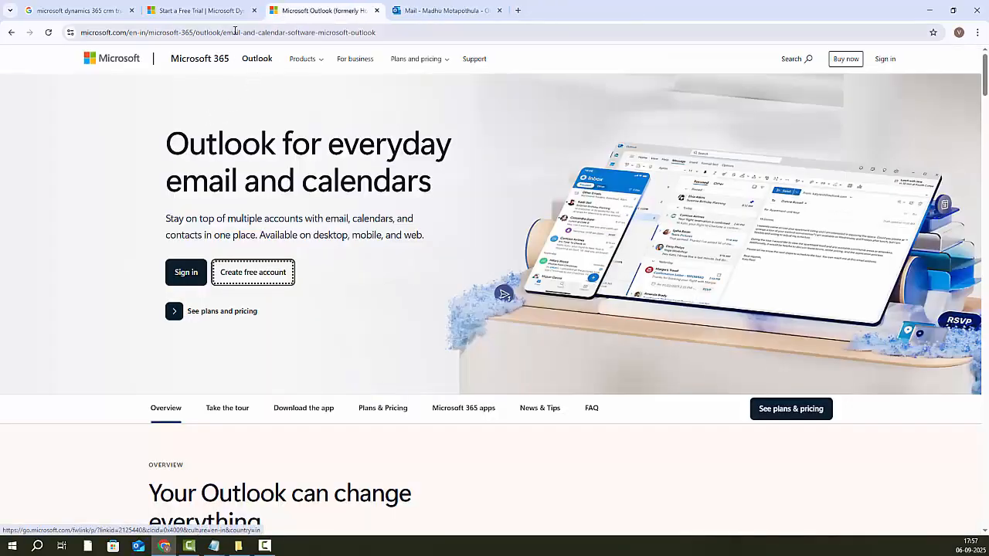
click(199, 10)
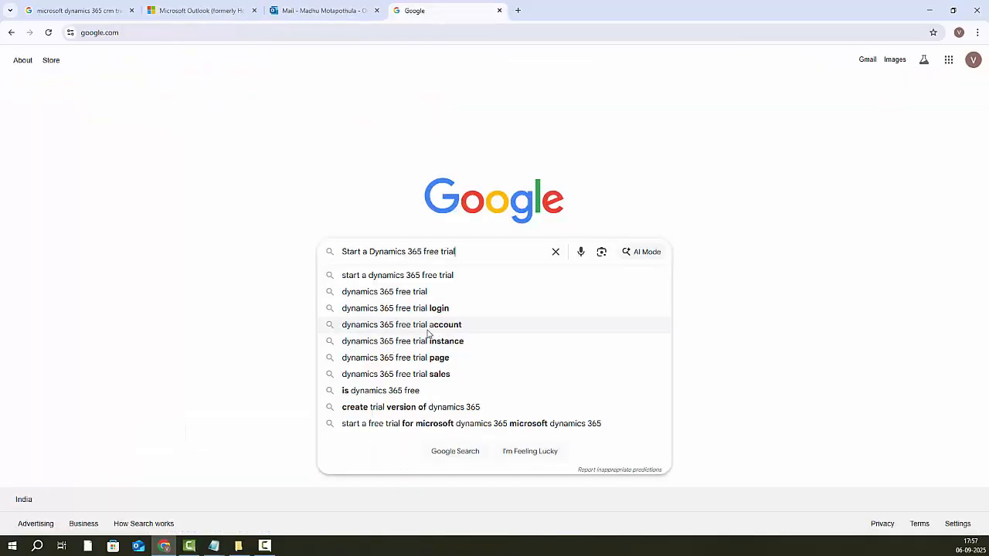
Step: Search for a Dynamics 365 free trial and open the official Microsoft trial page in a new tab
click(450, 285)
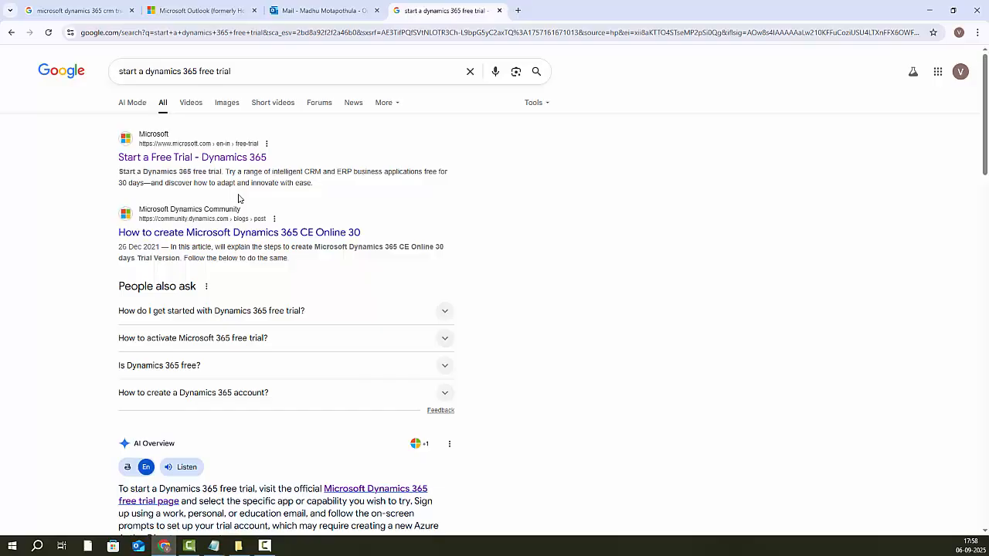
scroll(227, 277, down, 1)
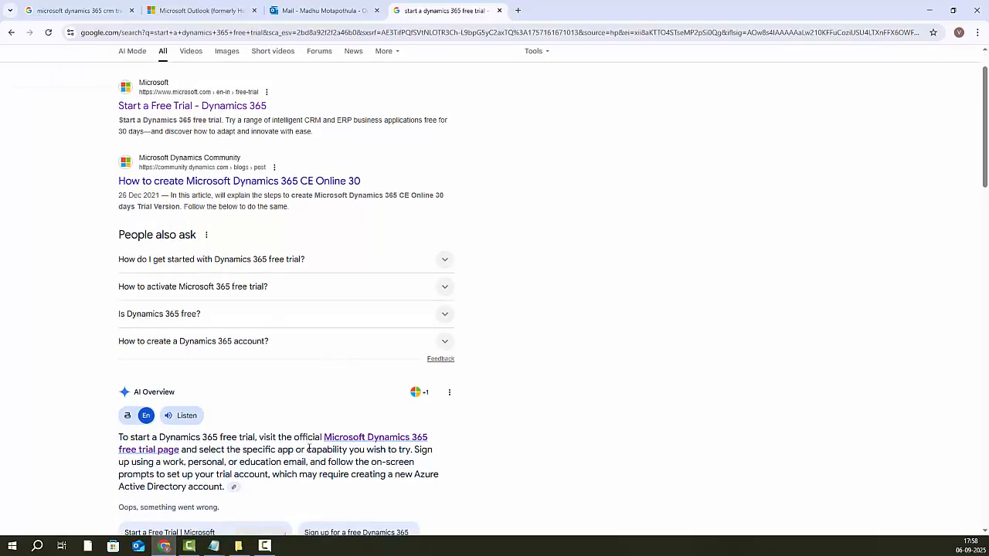
right_click(236, 108)
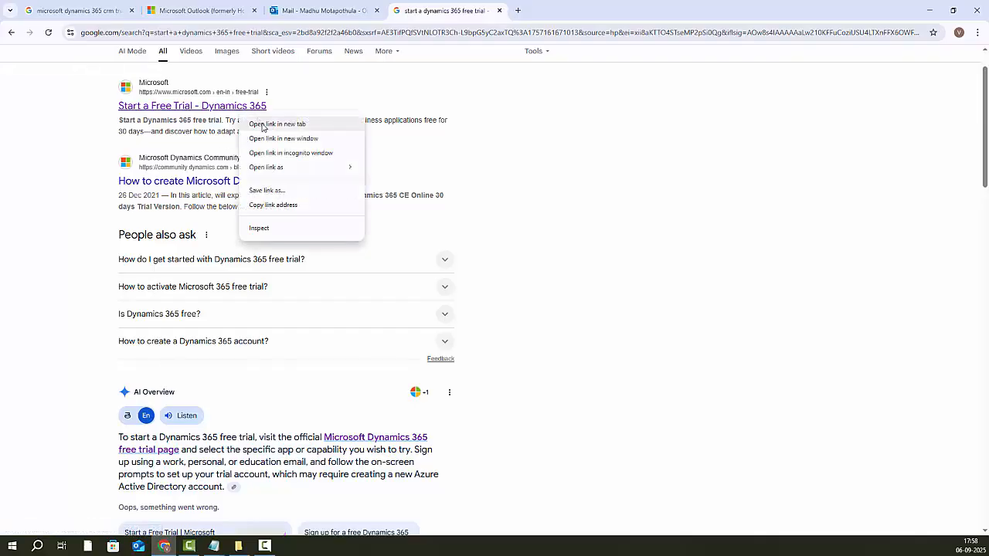
click(255, 121)
click(541, 13)
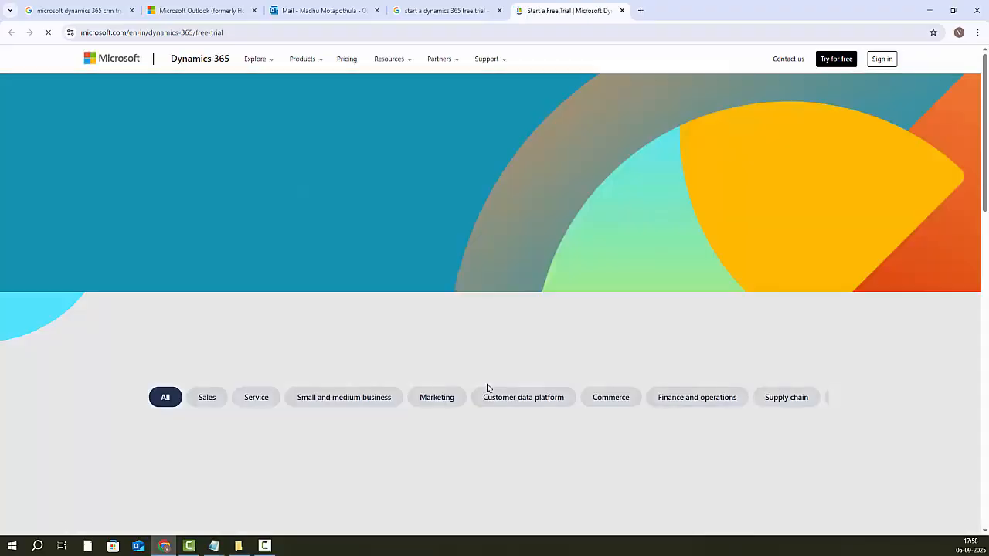
click(834, 60)
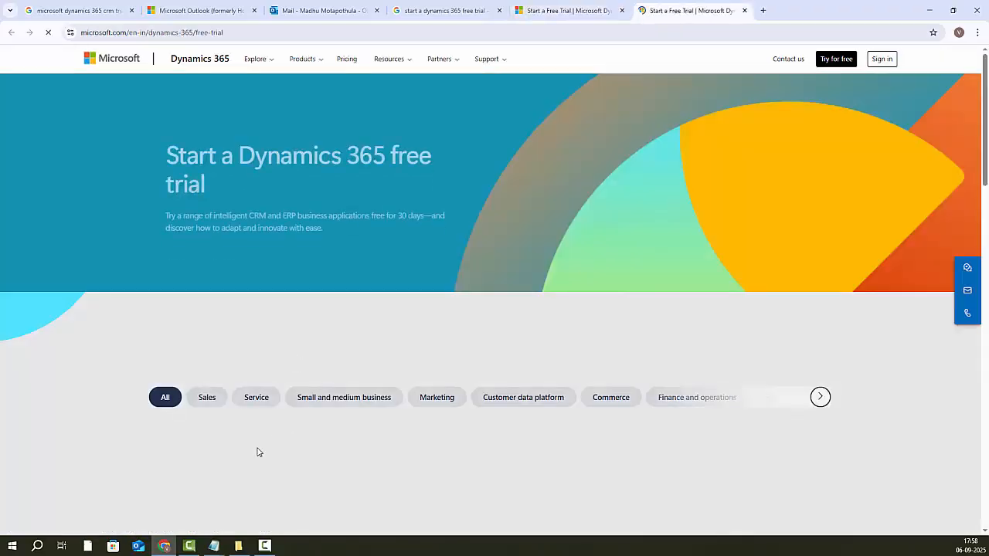
scroll(275, 379, down, 3)
Step: Start the Sales free trial and replace the prefilled email with the new Outlook address
click(185, 385)
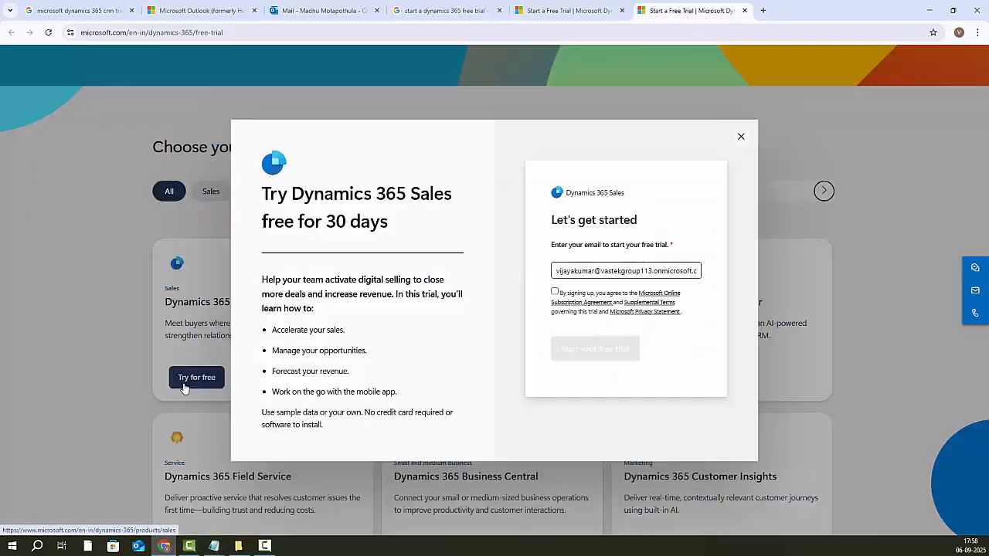
triple_click(634, 274)
key(BackSpace)
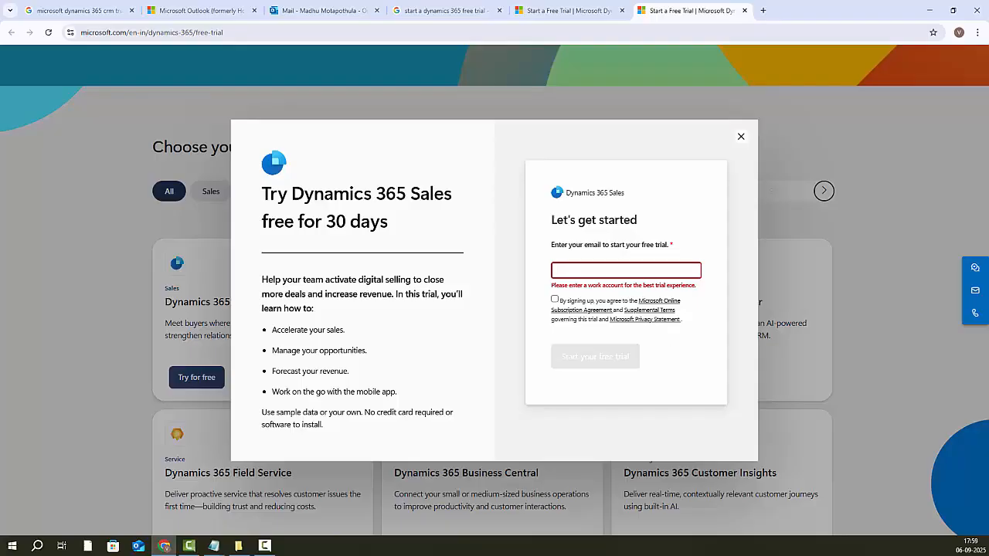
key(alt+Tab)
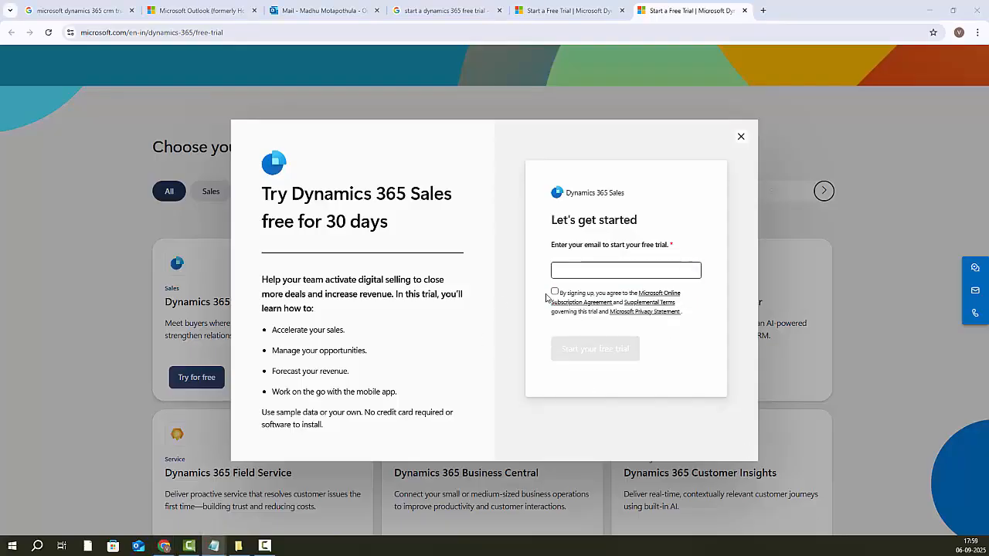
click(608, 274)
key(ctrl+v)
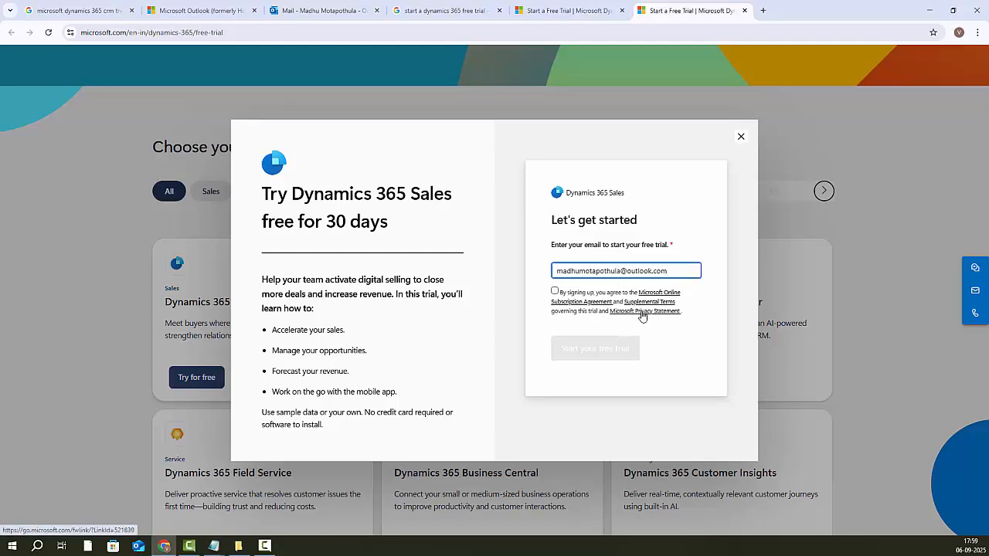
key(Home)
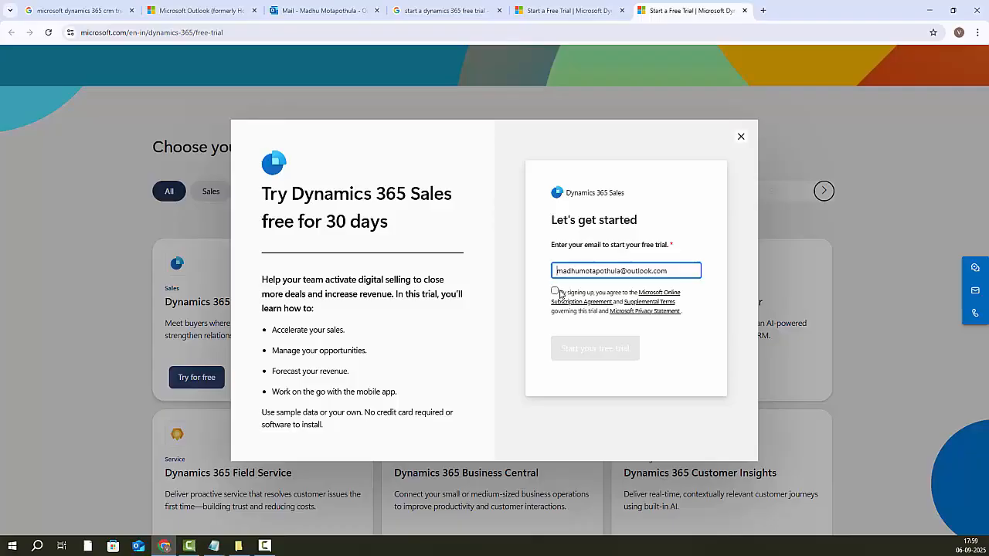
Step: Agree to the trial terms and choose to set up a new account
click(556, 292)
click(600, 357)
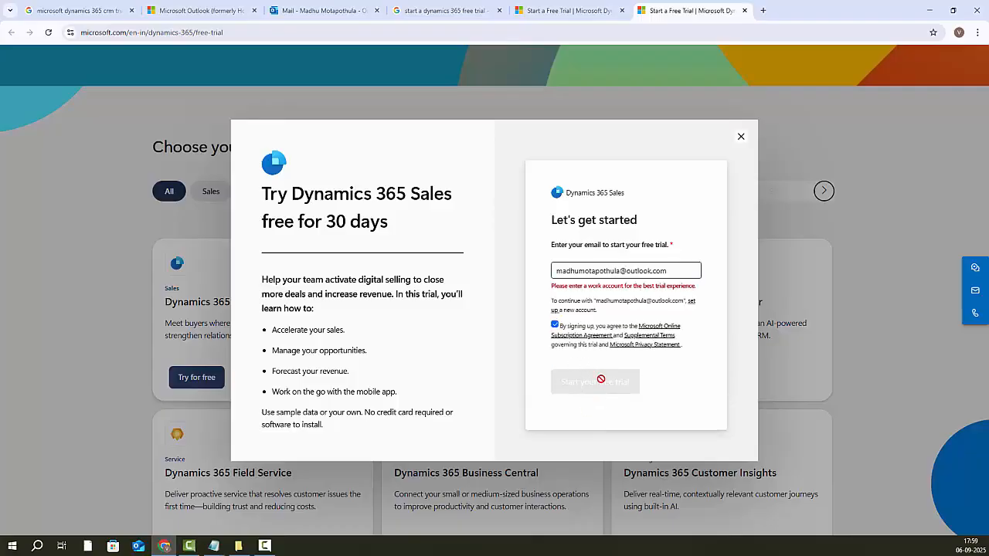
click(661, 329)
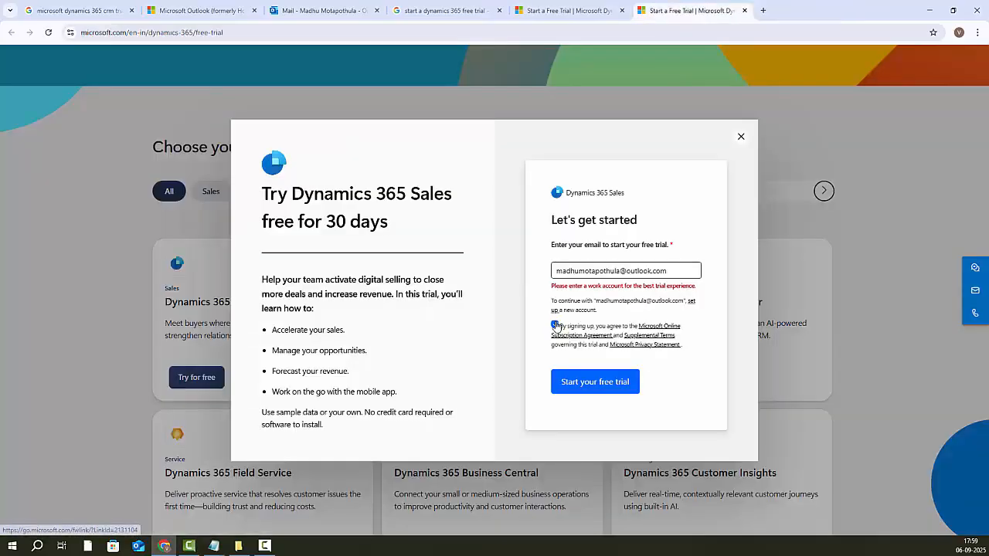
click(555, 326)
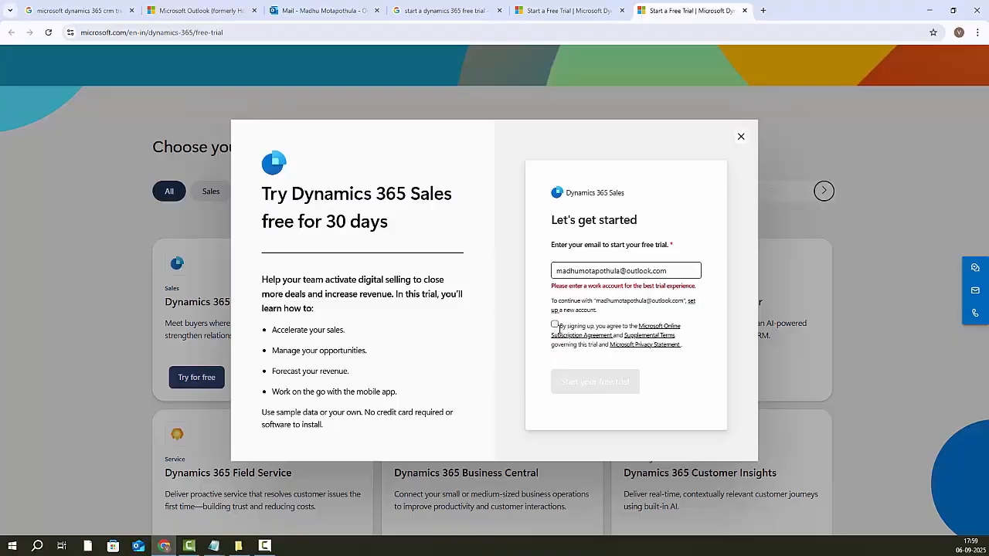
click(556, 326)
click(674, 273)
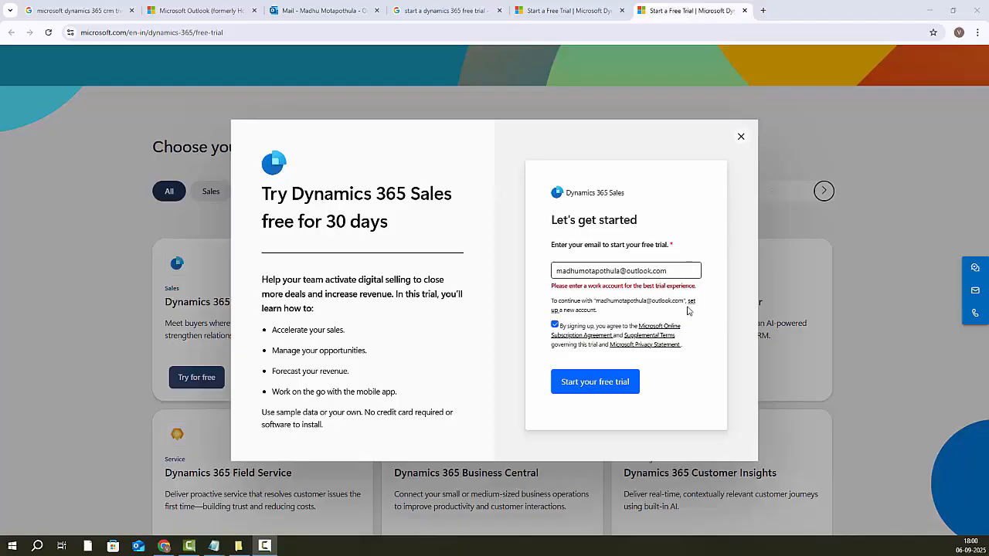
drag(554, 301, 594, 300)
key(ctrl+c)
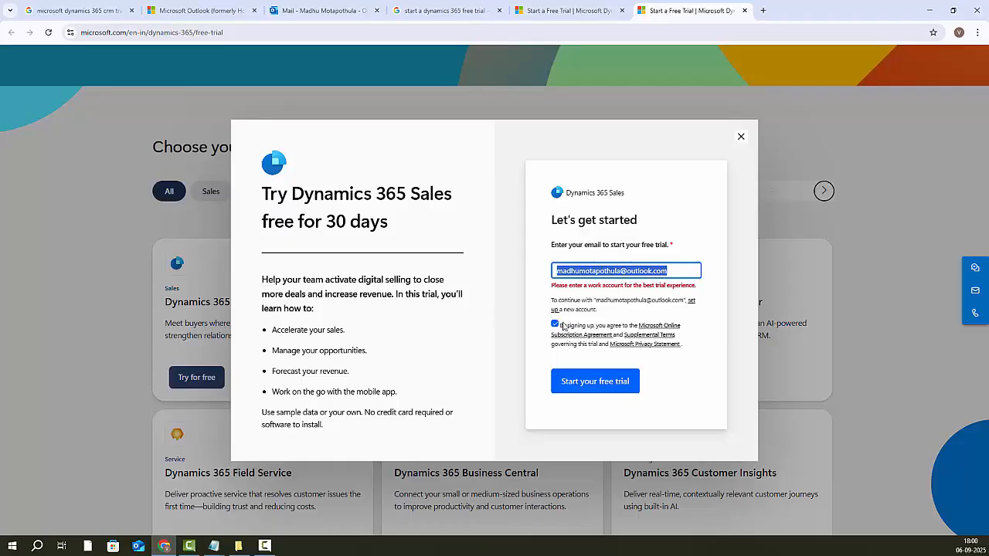
drag(553, 301, 643, 315)
click(693, 303)
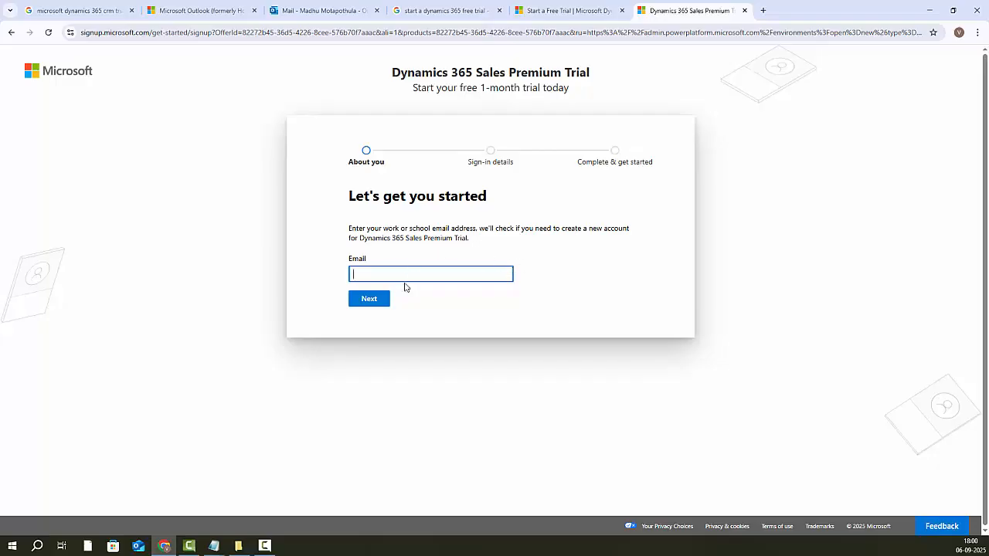
Step: Paste in the Outlook email address and submit it
key(ctrl+v)
drag(353, 274, 473, 275)
click(370, 303)
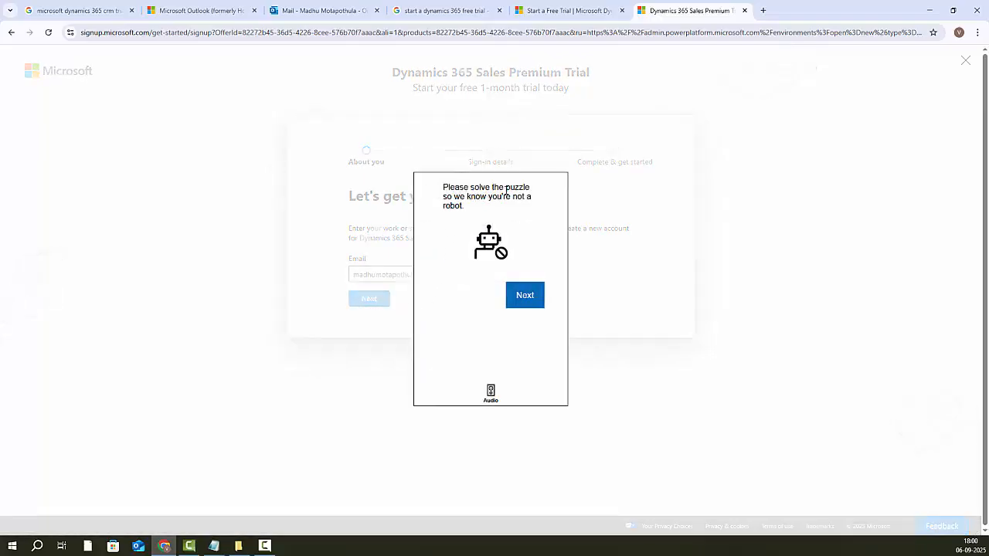
Step: Solve the rotate-the-animal robot-check puzzle and submit the answer
click(530, 303)
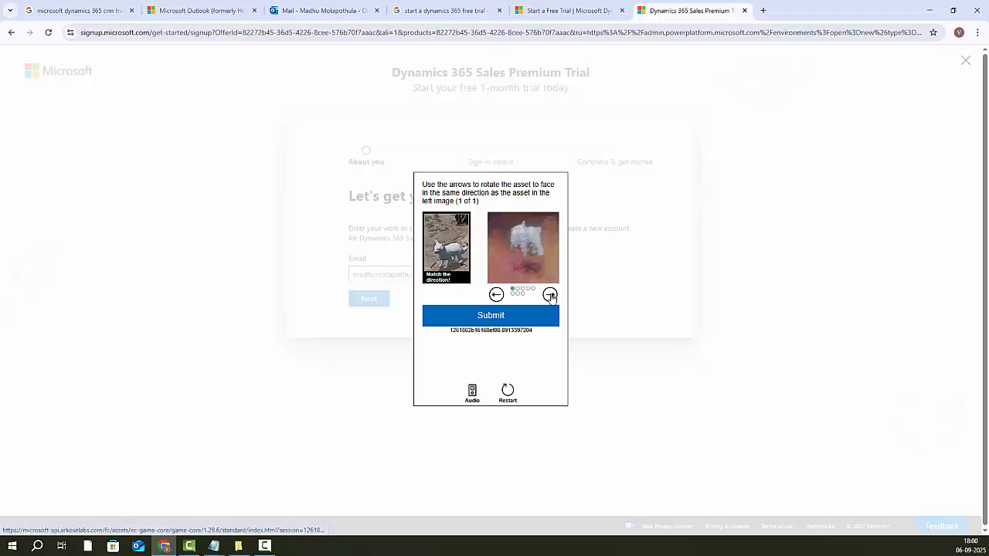
click(549, 295)
click(549, 295)
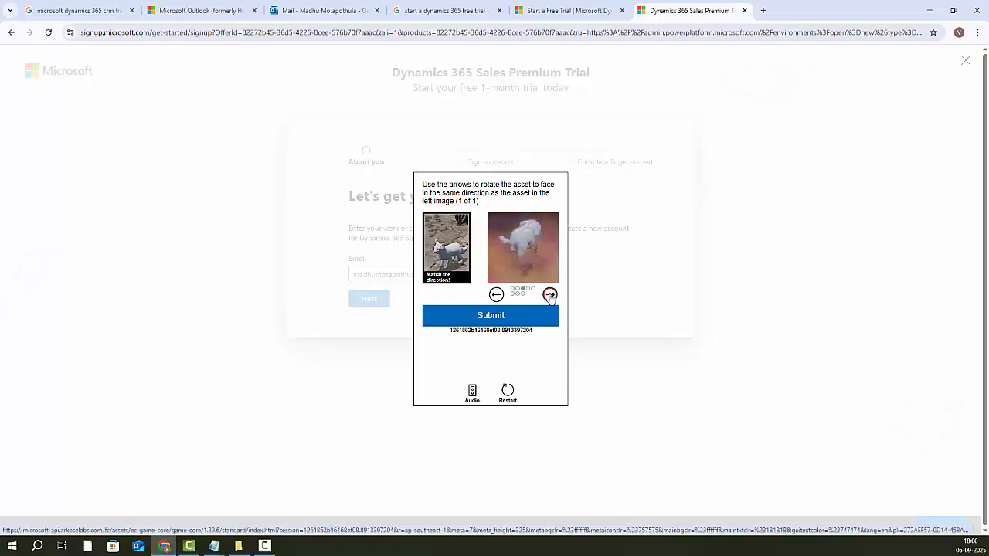
click(550, 296)
click(549, 295)
click(549, 295)
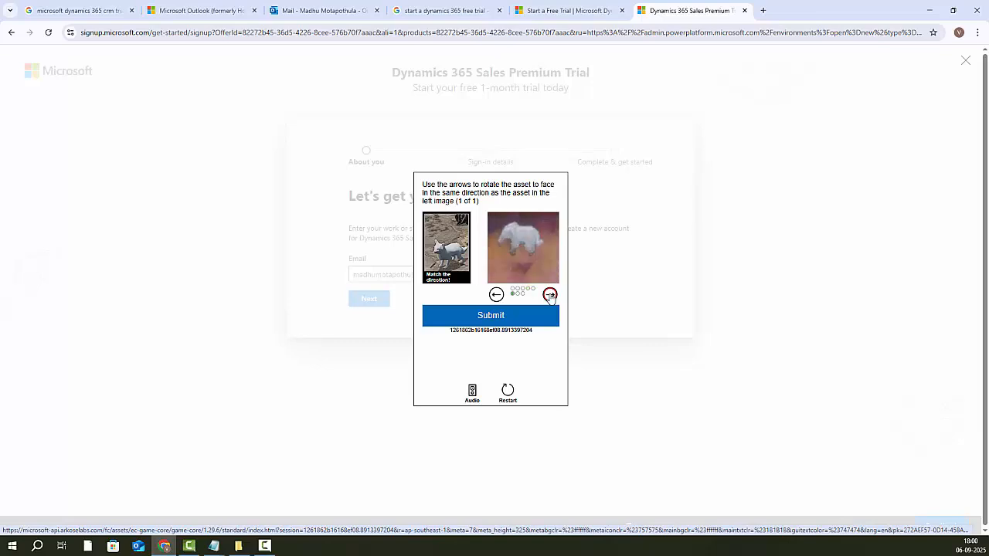
click(549, 296)
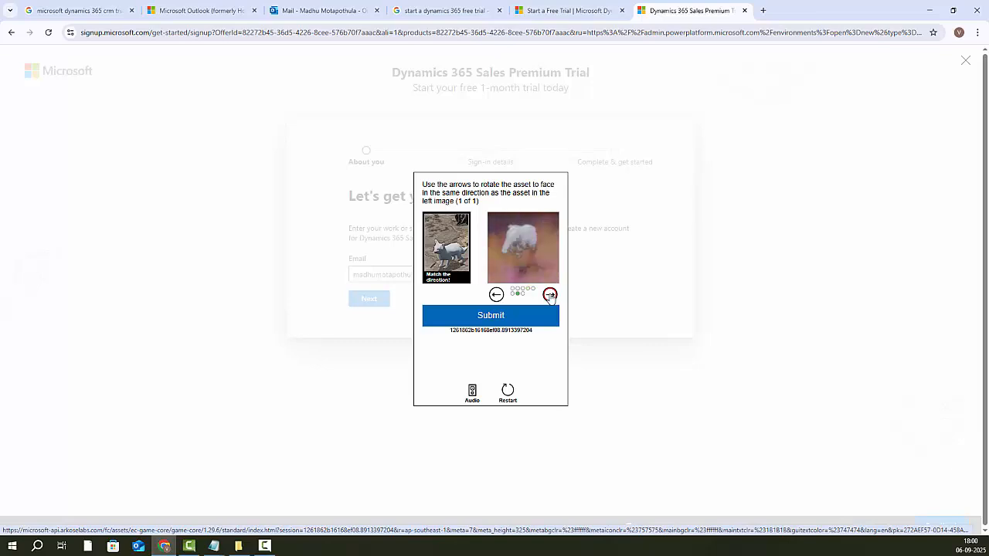
click(494, 317)
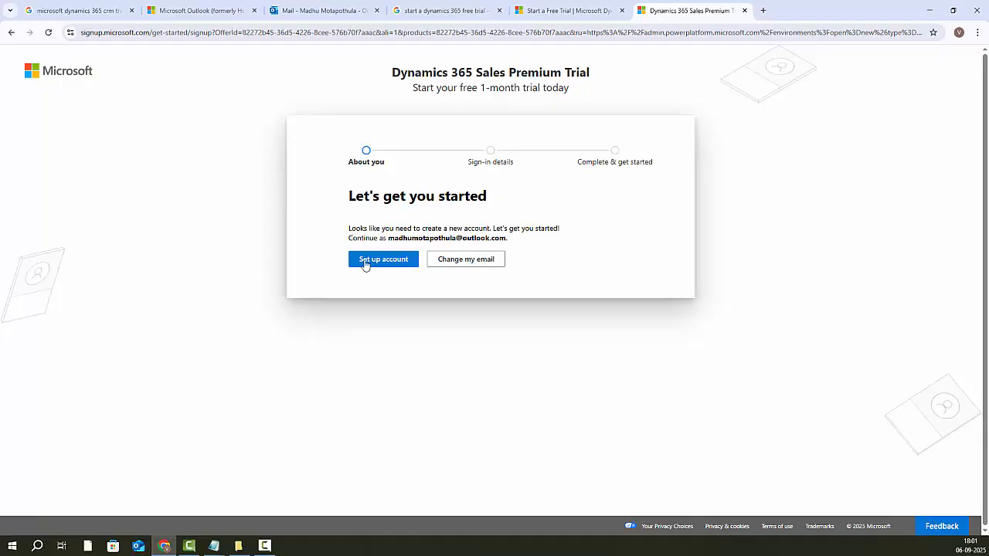
Step: Fill in About you: last name, Developer, stratupcompany, 1 person, no website, India
click(387, 260)
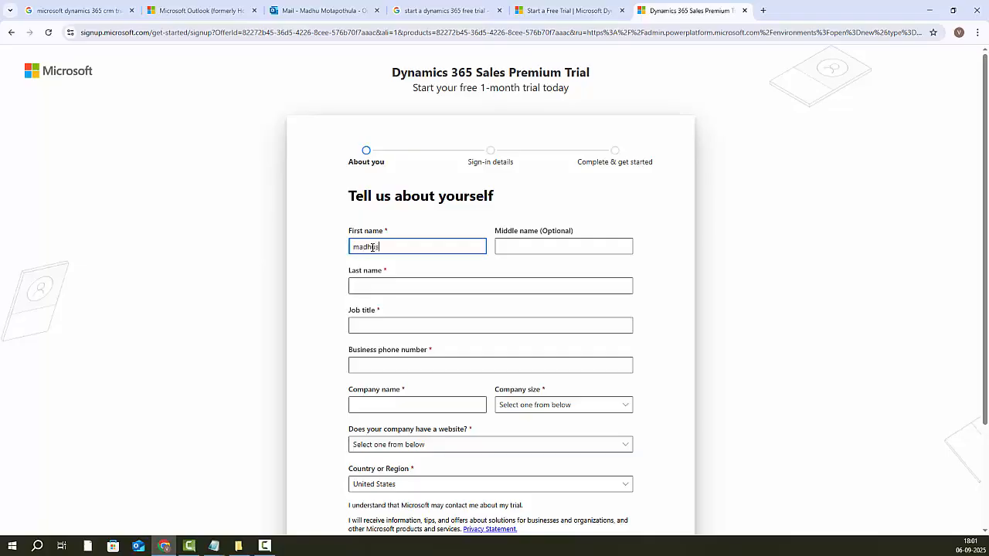
key(Tab)
key(Tab)
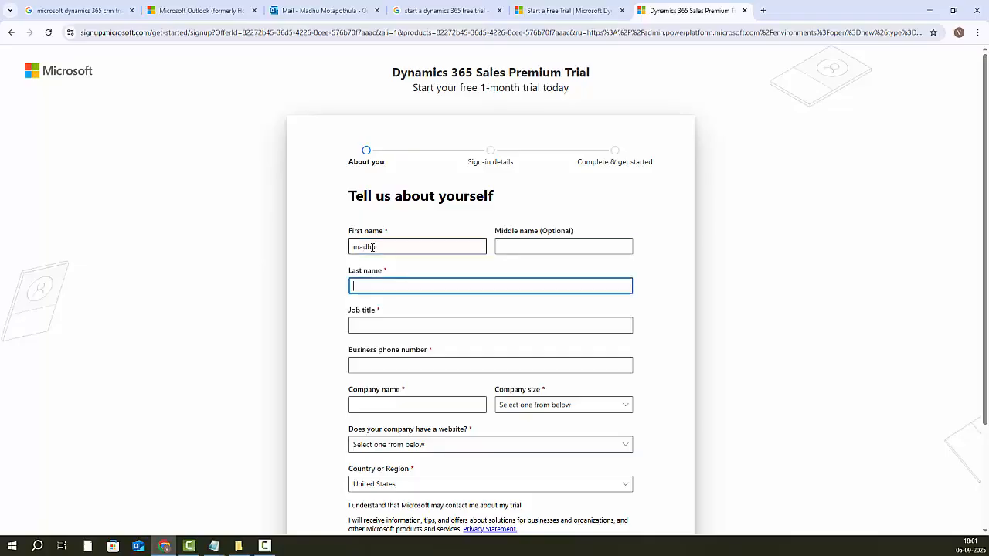
text(motapothula)
click(376, 321)
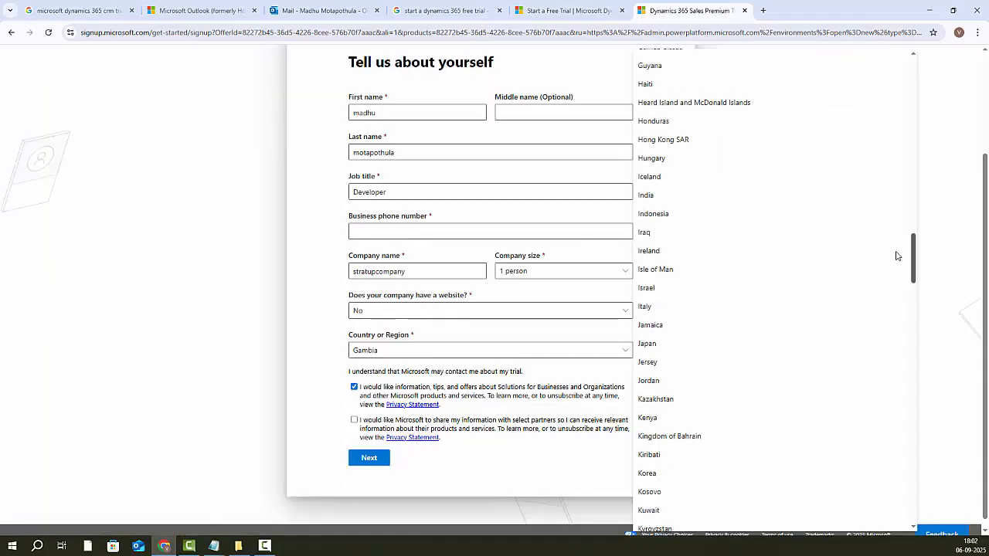
click(673, 201)
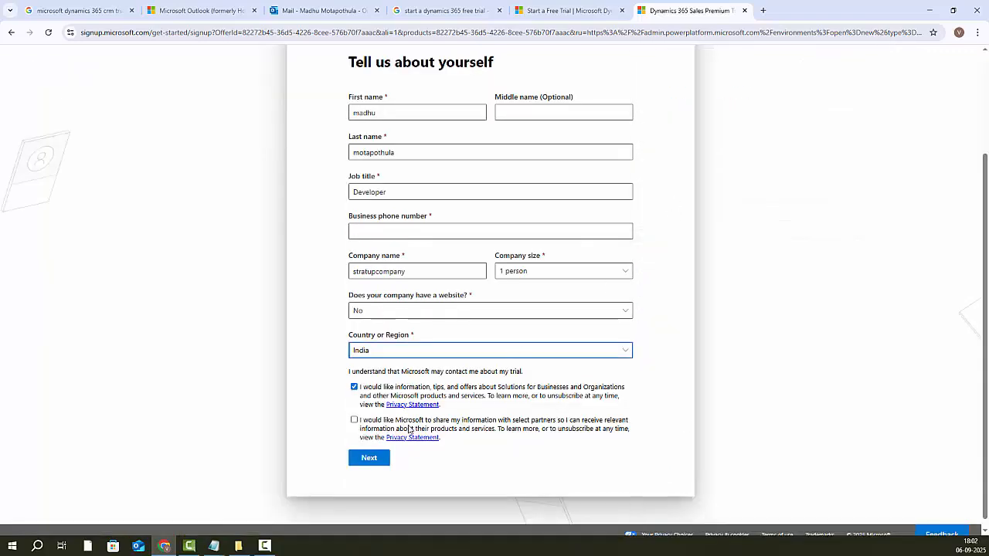
click(379, 463)
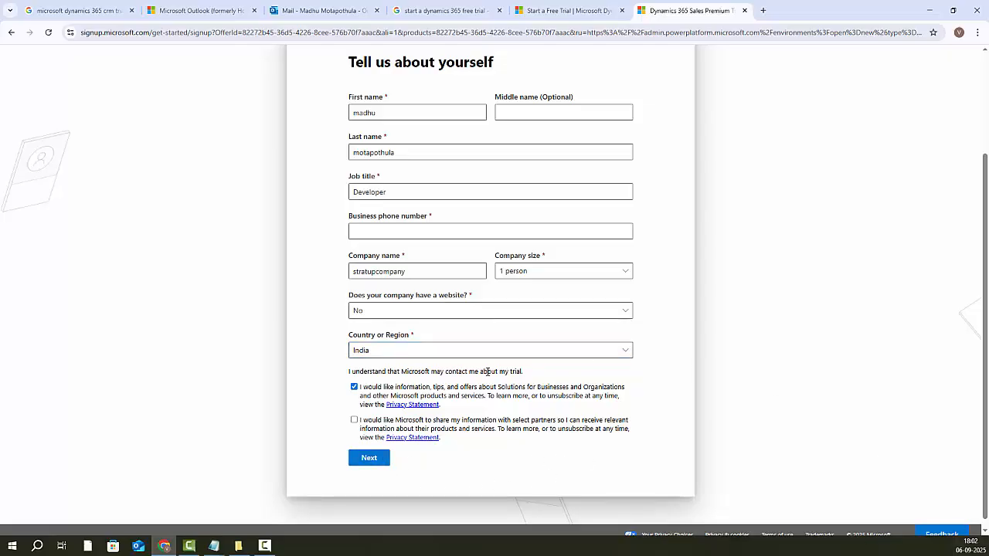
click(391, 358)
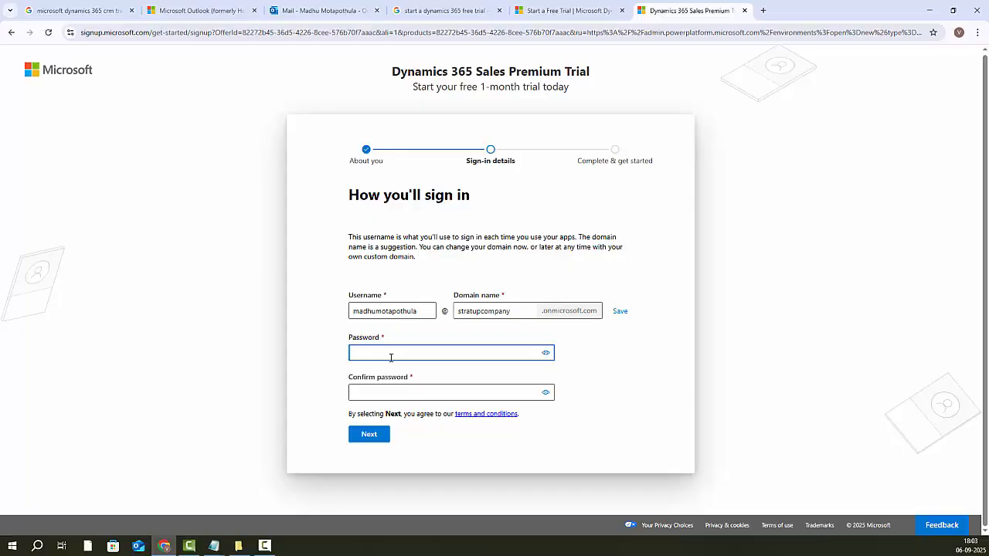
Step: Set and confirm the account password, then create the account
text(••••••)
key(Tab)
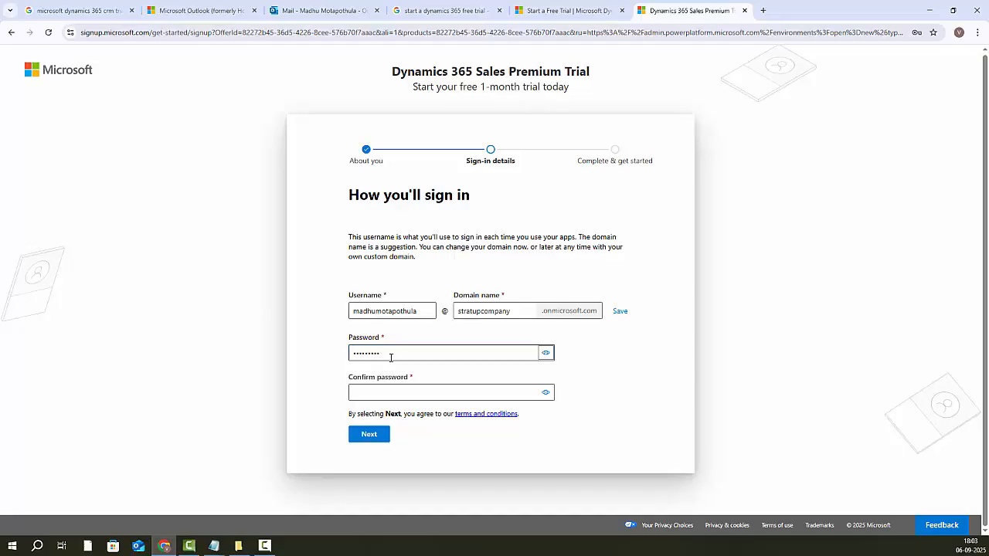
key(Tab)
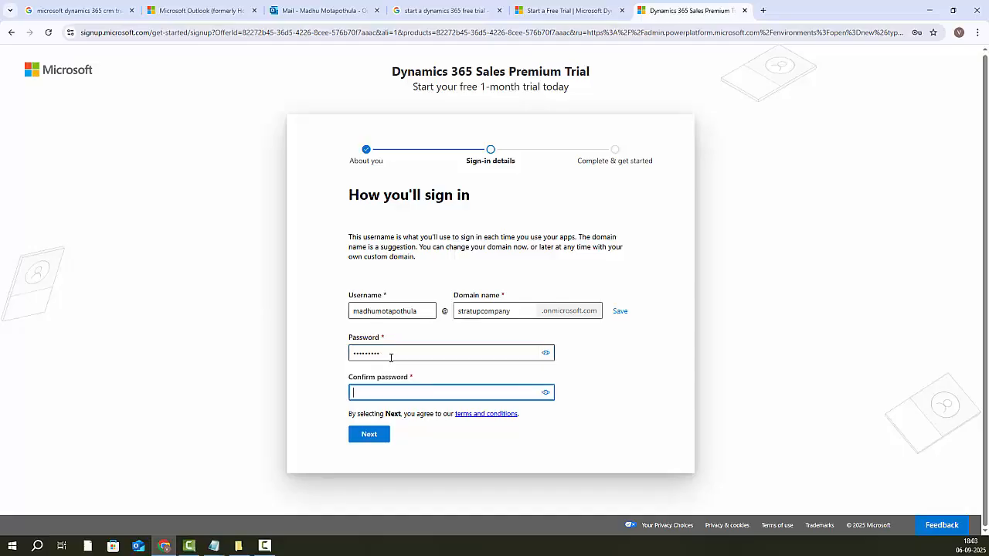
text(••)
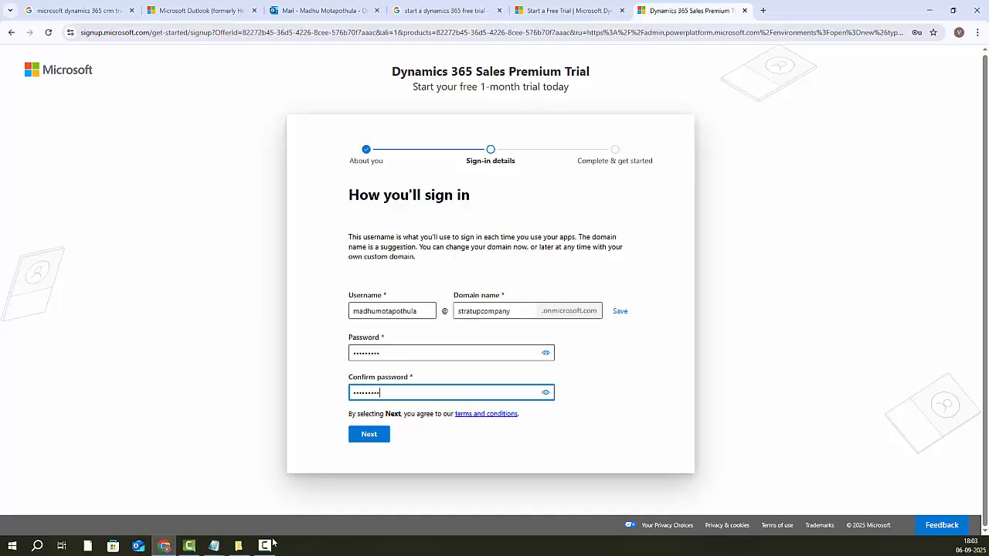
click(370, 437)
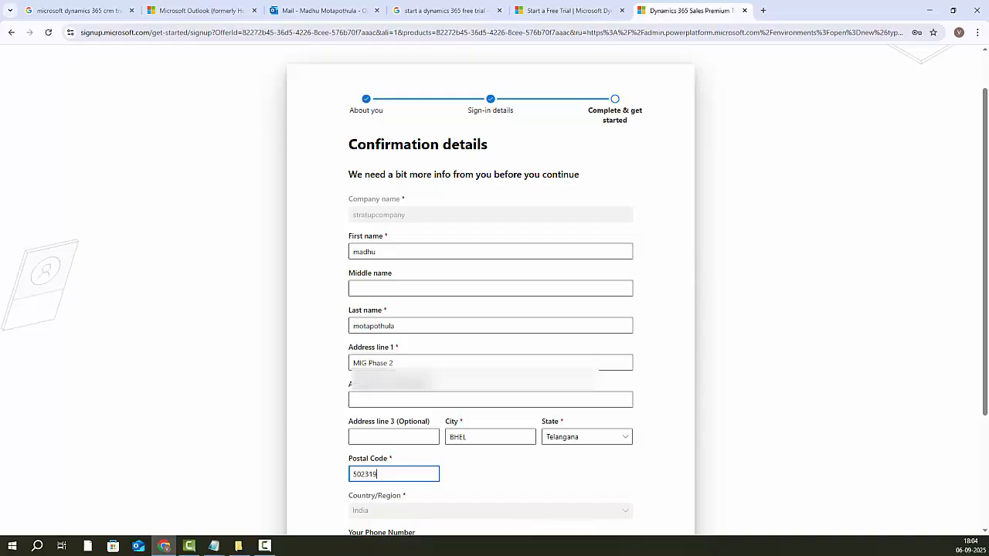
Step: Save the signup details, keep the address as entered, and continue past Tax ID to payment
scroll(494, 294, down, 2)
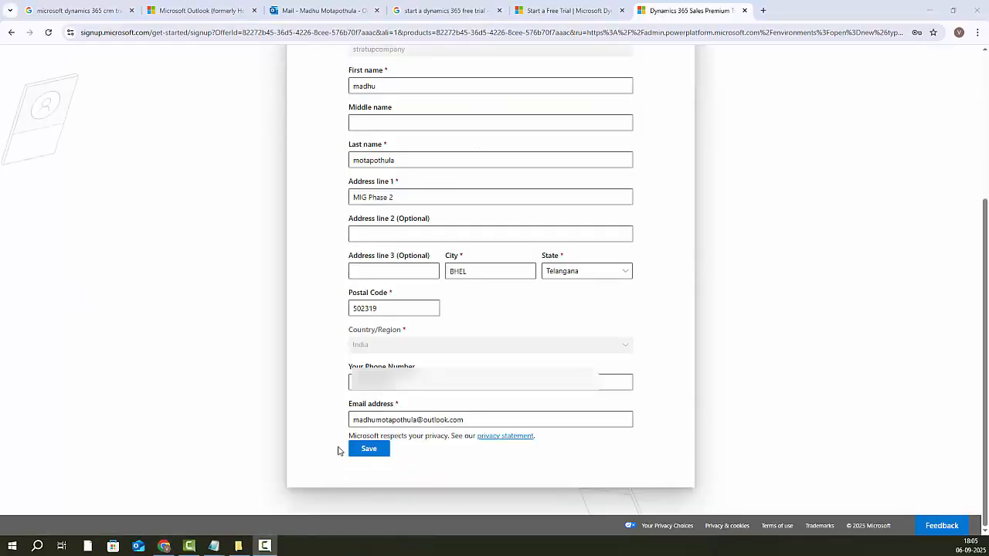
click(364, 456)
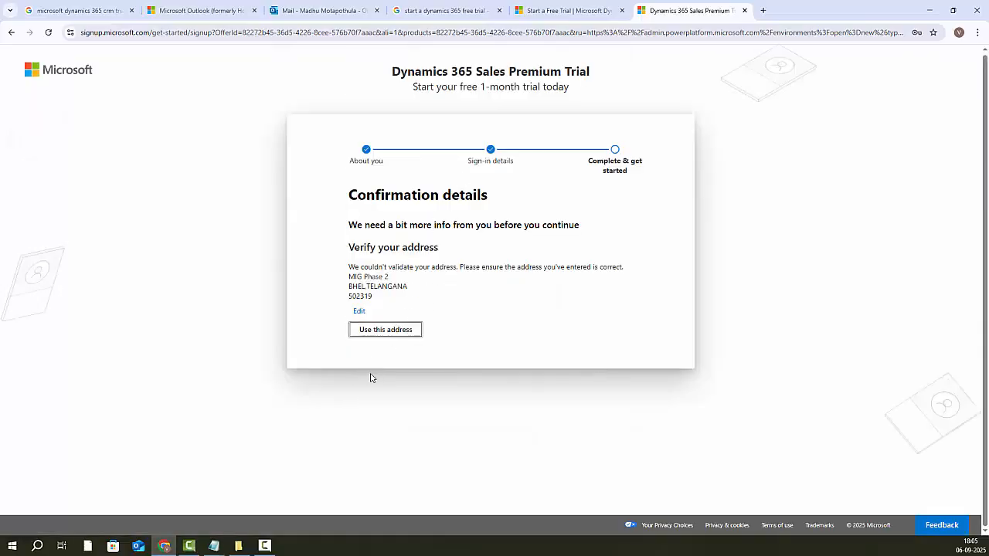
click(403, 336)
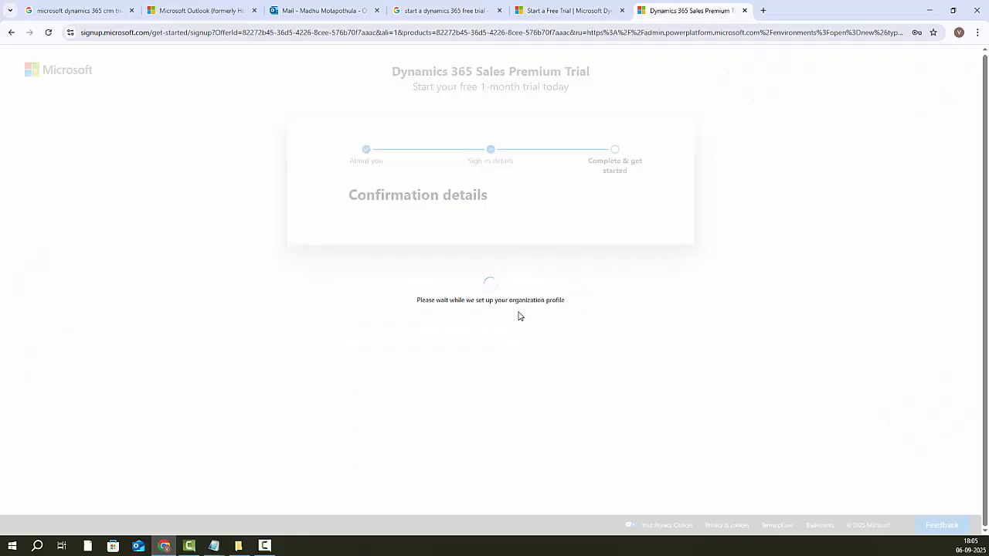
click(403, 300)
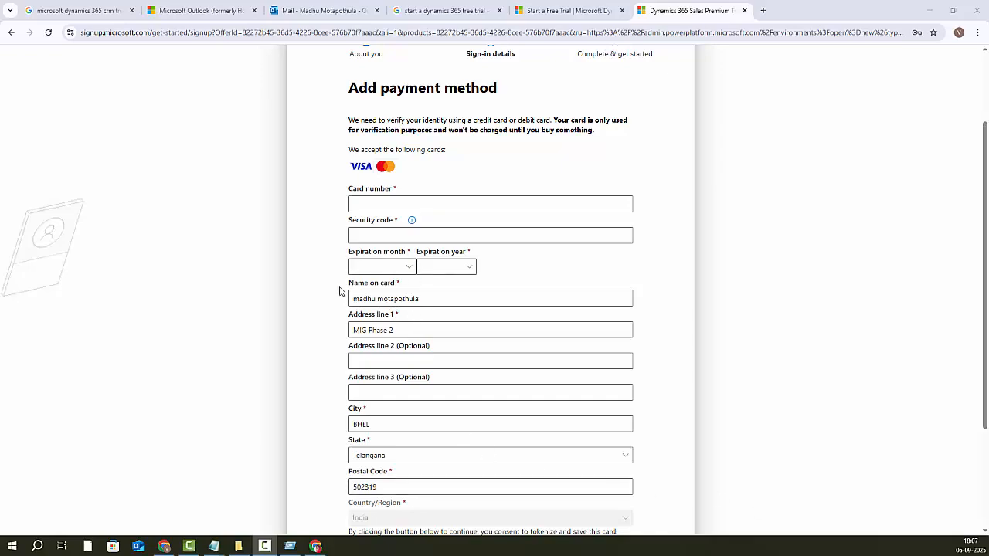
Step: Enter the card number, security code and expiry, then submit the bank one-time password
click(360, 202)
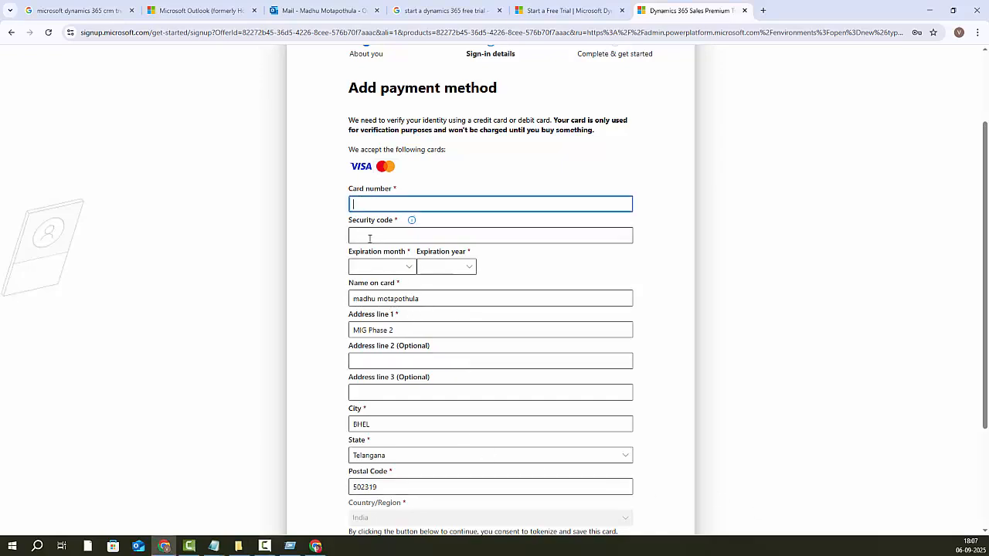
click(379, 235)
scroll(380, 489, down, 2)
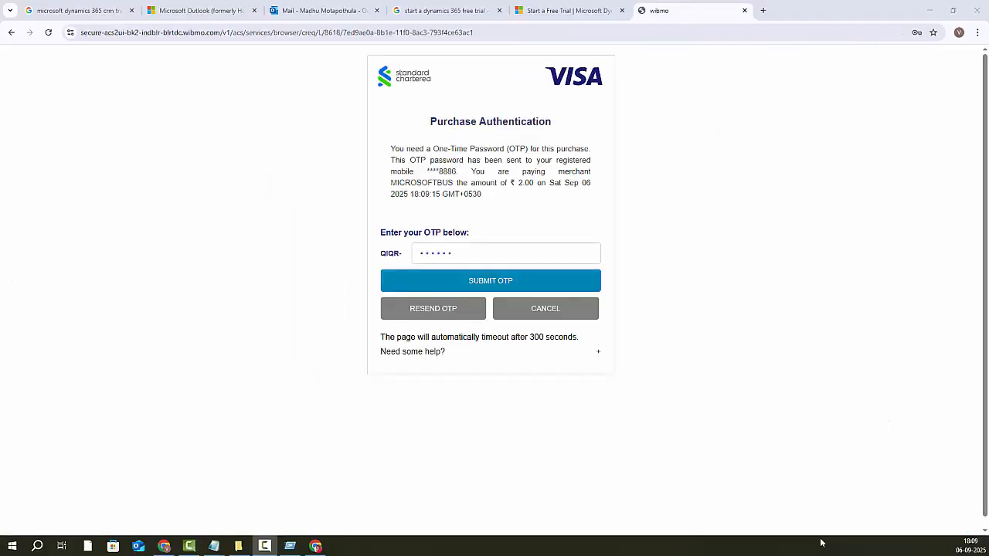
click(489, 287)
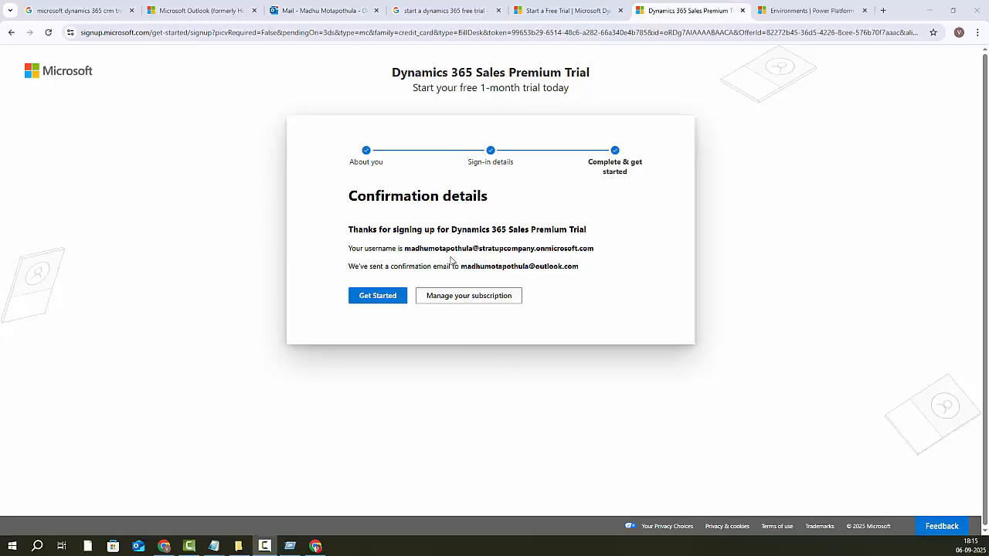
Step: Copy the new username and sign-in confirmation lines to the clipboard
drag(585, 271, 347, 254)
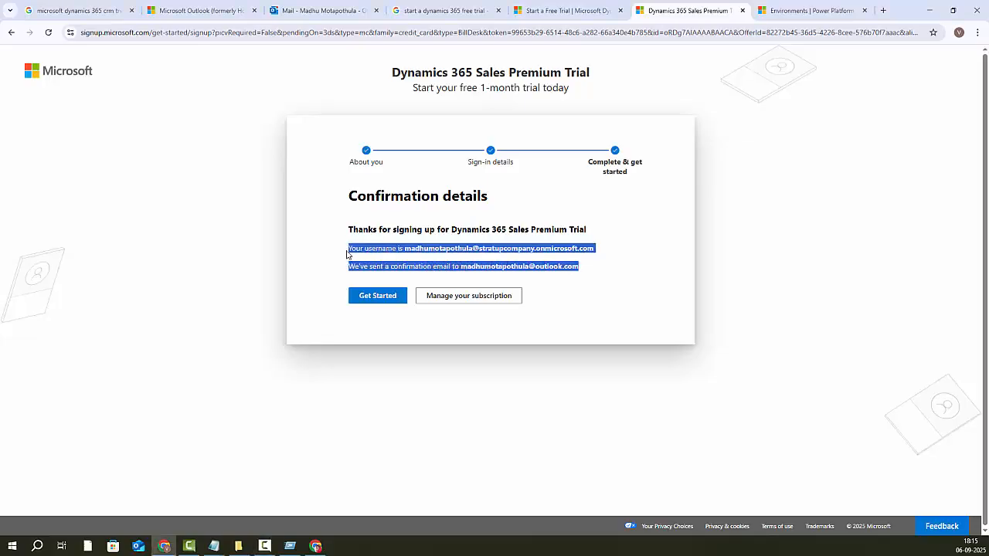
right_click(487, 253)
click(501, 261)
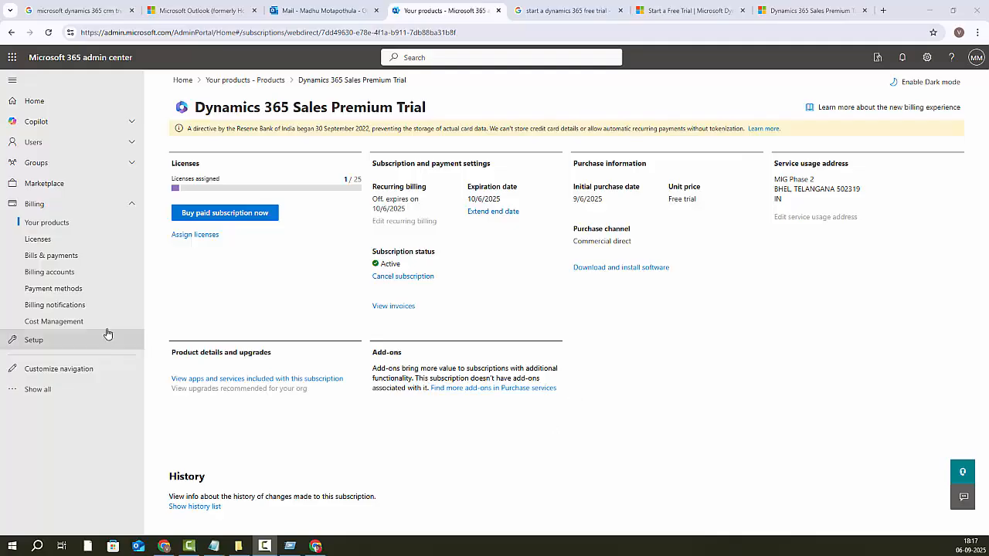
Step: Check the admin center Licenses page, then open the Dynamics 365 'Start a Free Trial' search result
click(320, 10)
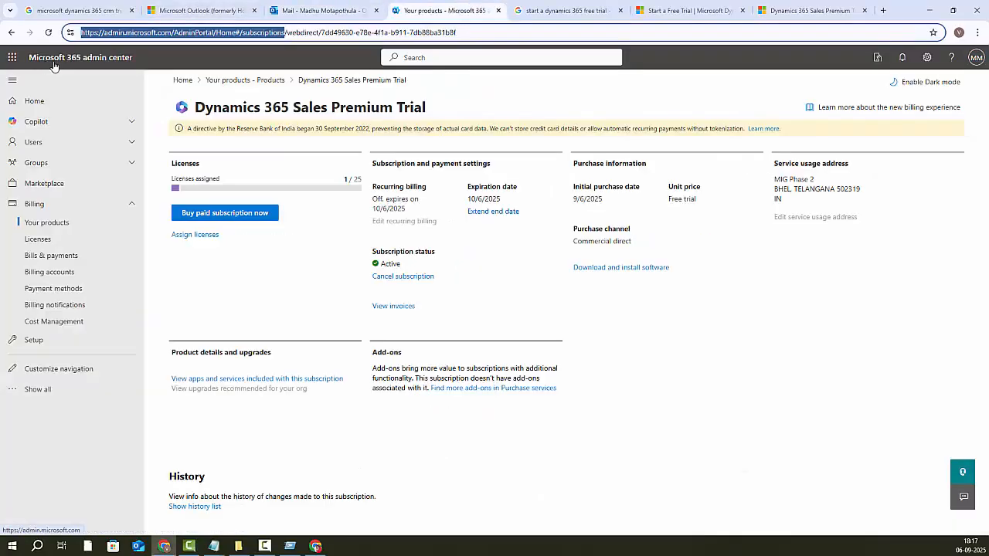
click(189, 32)
drag(81, 32, 222, 32)
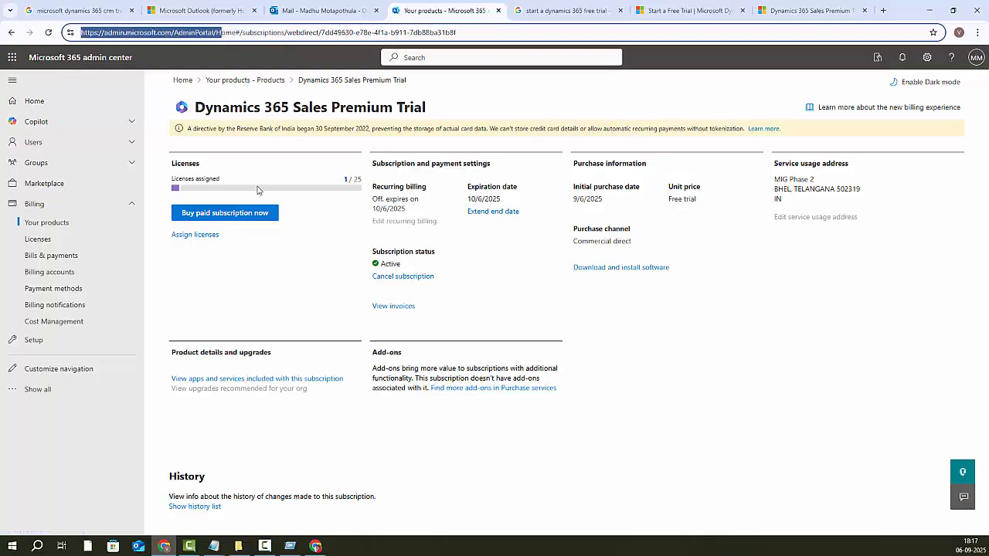
click(39, 238)
key(ctrl+Tab)
click(194, 160)
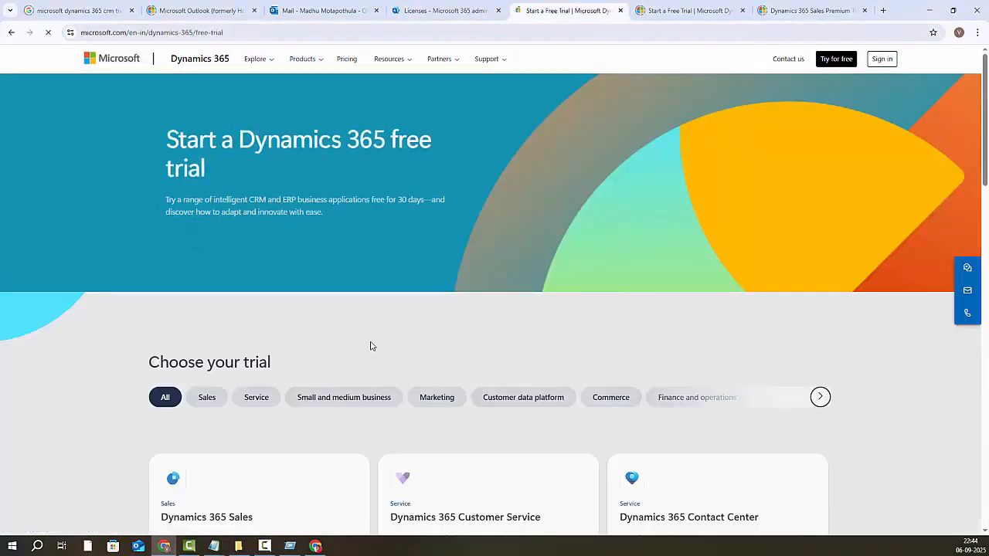
Step: Sign up for the Dynamics 365 Customer Service free trial, entering a phone number
scroll(221, 367, down, 2)
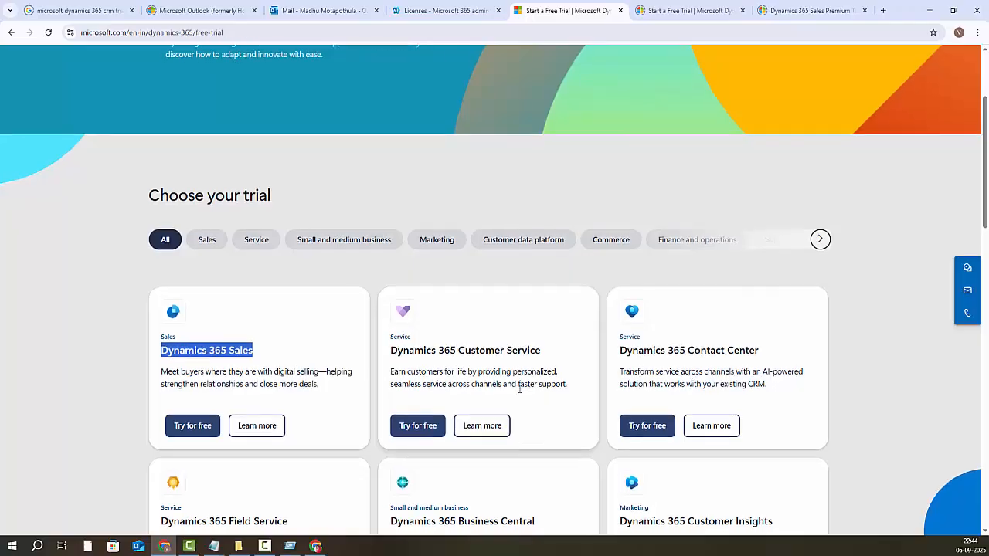
scroll(412, 340, down, 2)
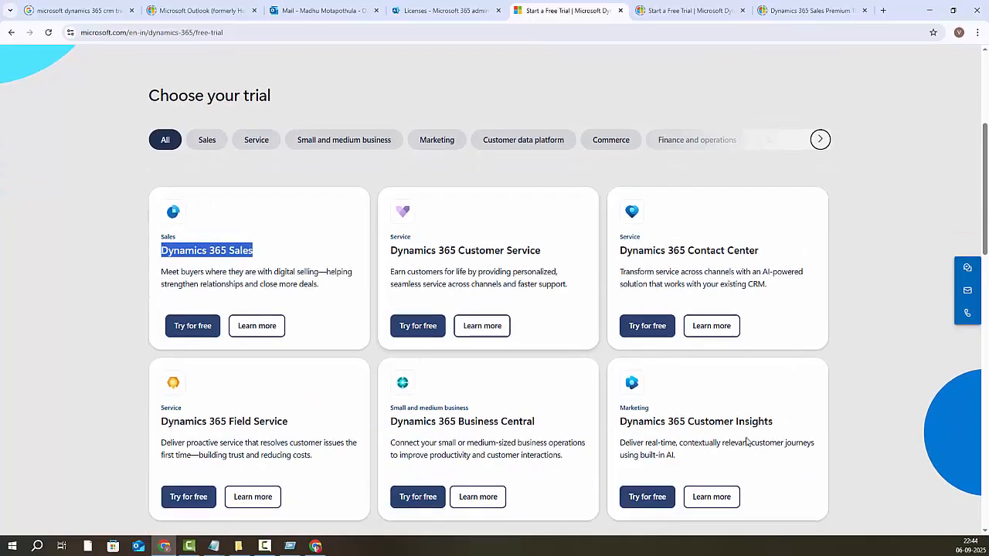
scroll(727, 443, down, 1)
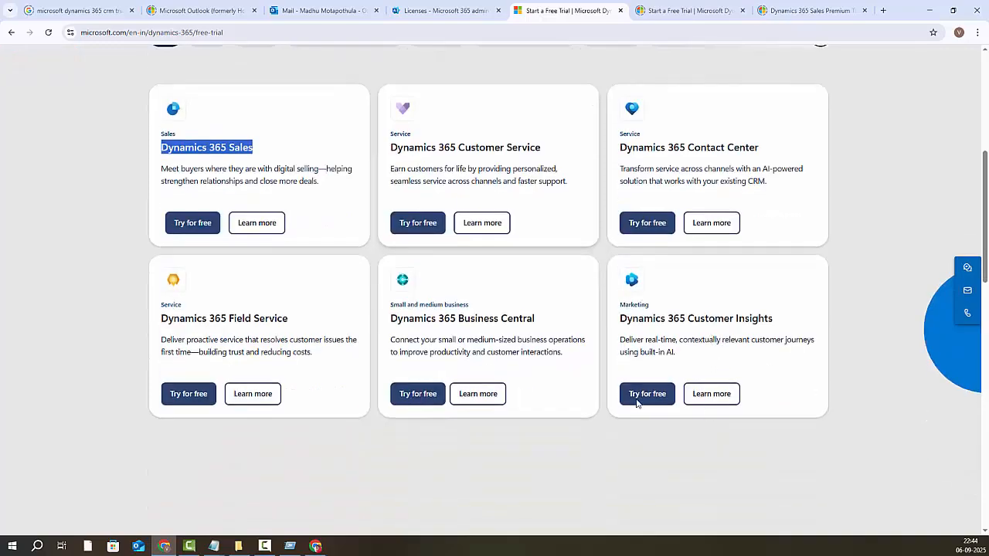
click(415, 227)
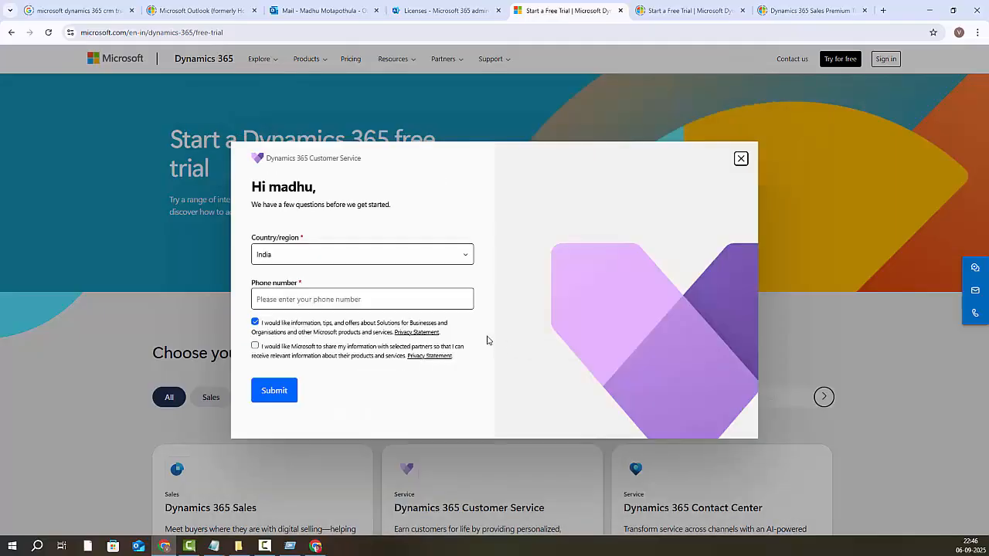
click(292, 299)
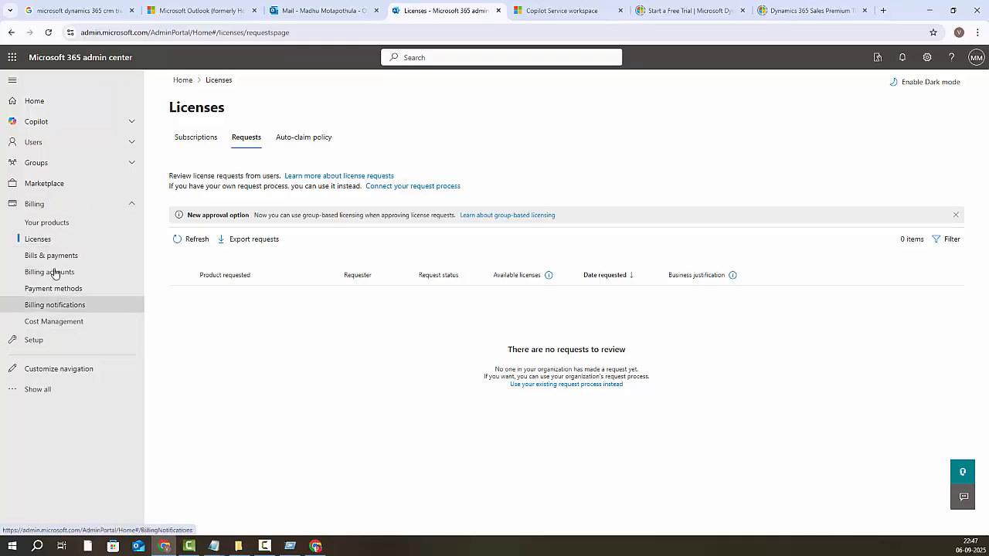
Step: Reload Your products to show the new Customer Service Enterprise vTrial
click(49, 223)
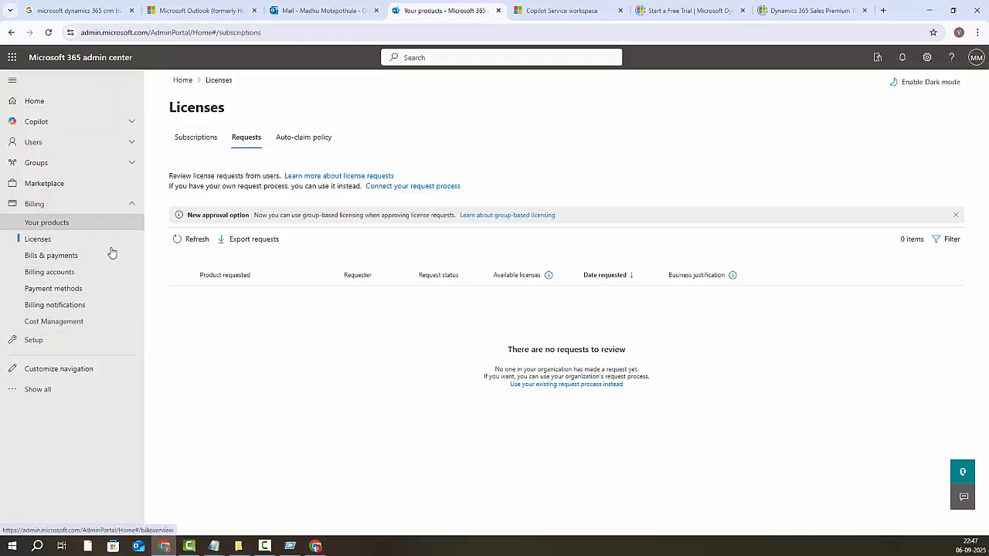
click(47, 33)
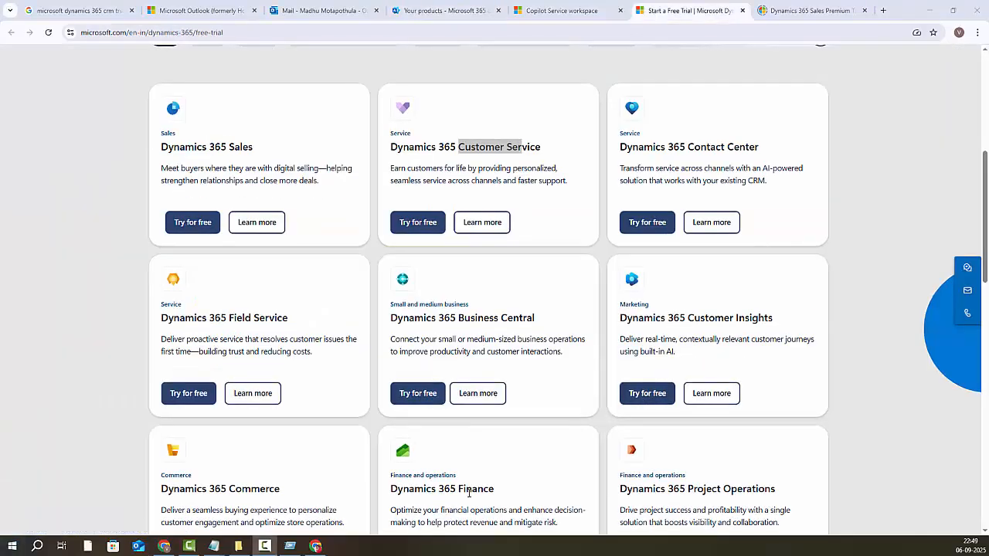
Step: Start the Field Service free trial after correcting the email domain and accepting the terms
scroll(307, 468, down, 1)
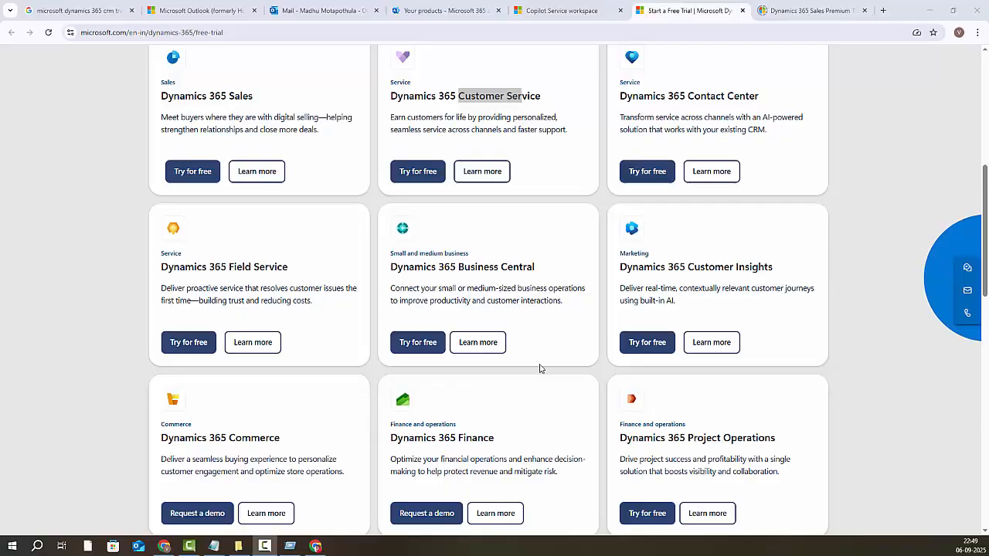
click(196, 348)
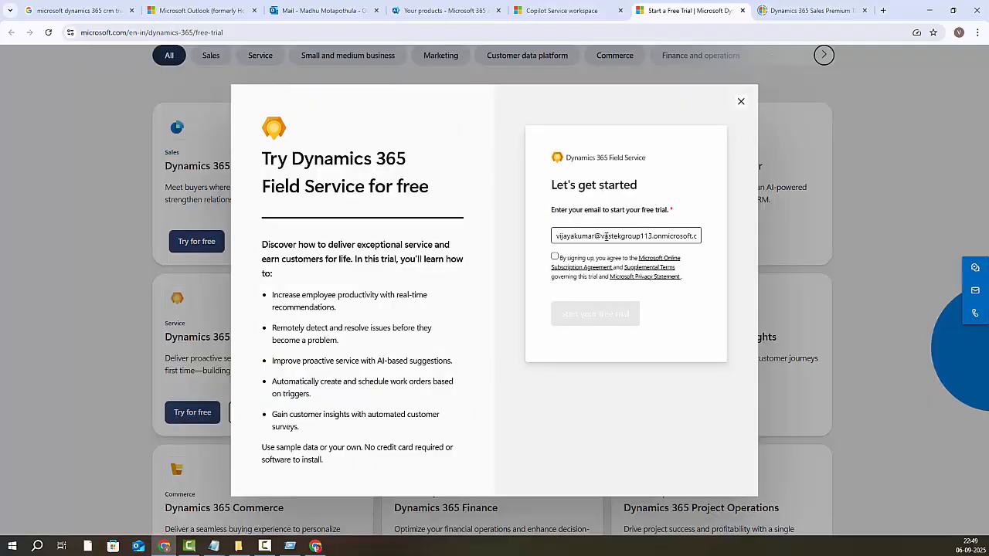
drag(604, 235, 677, 235)
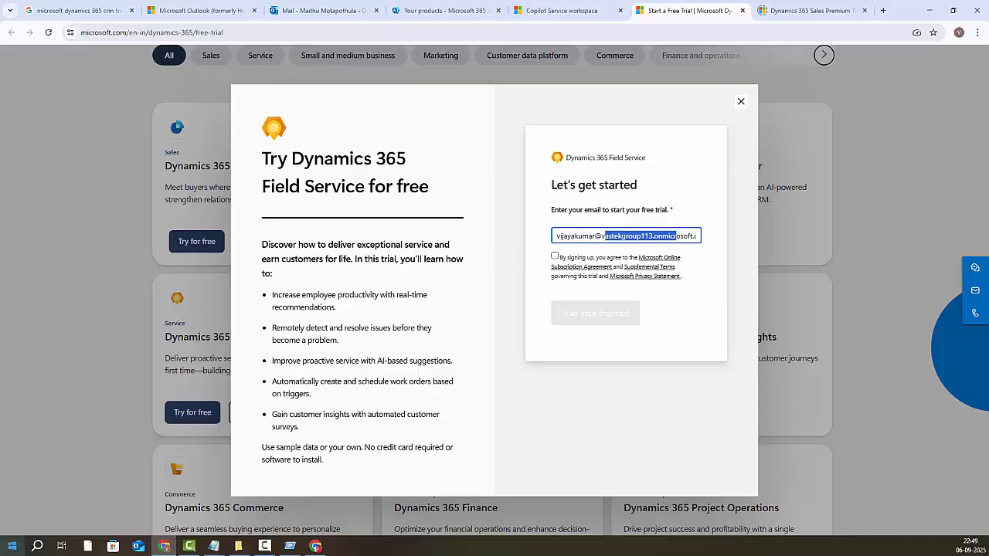
click(555, 256)
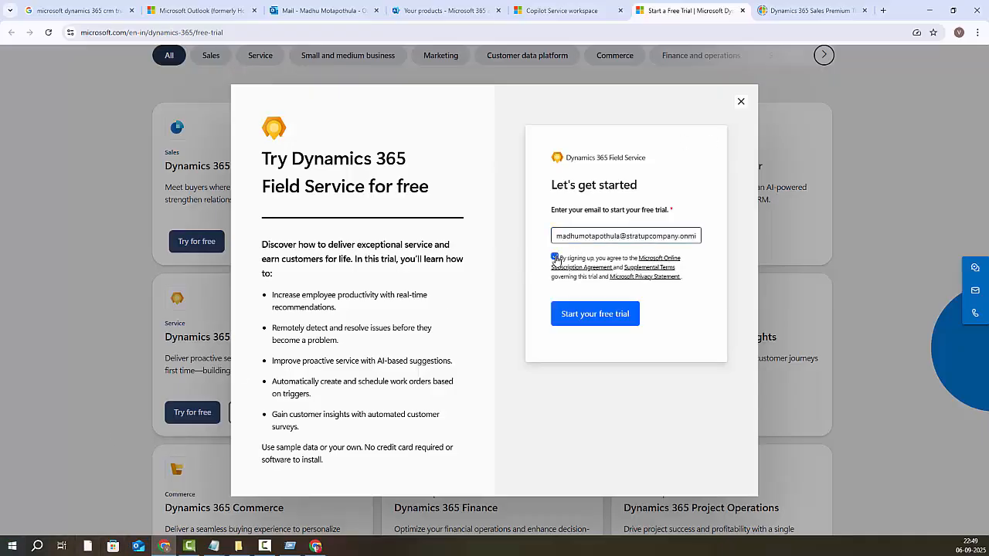
click(590, 315)
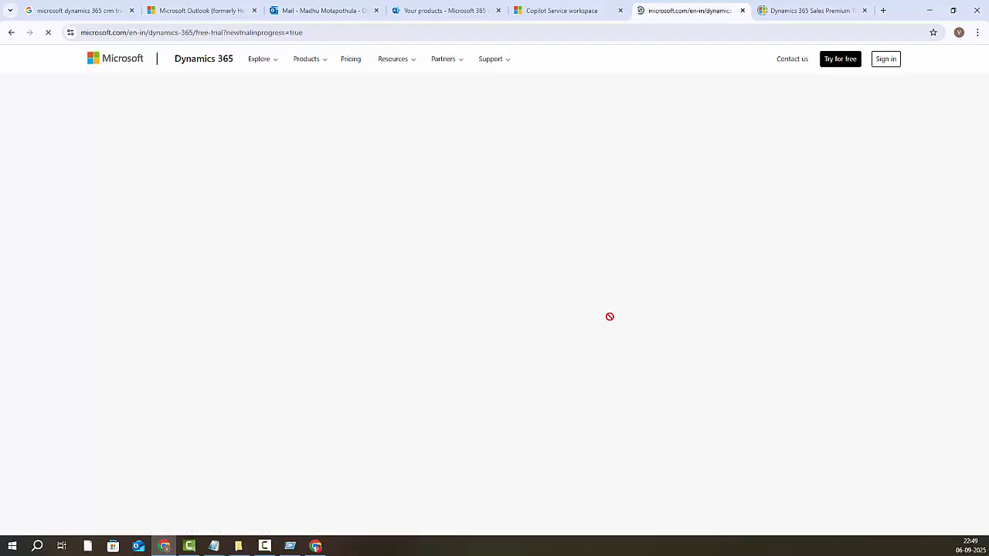
click(190, 453)
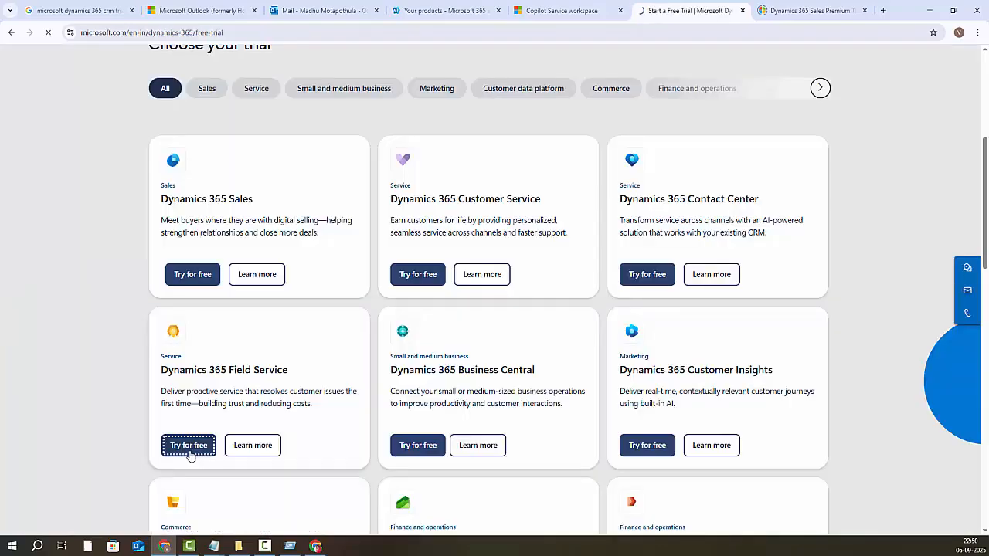
click(191, 455)
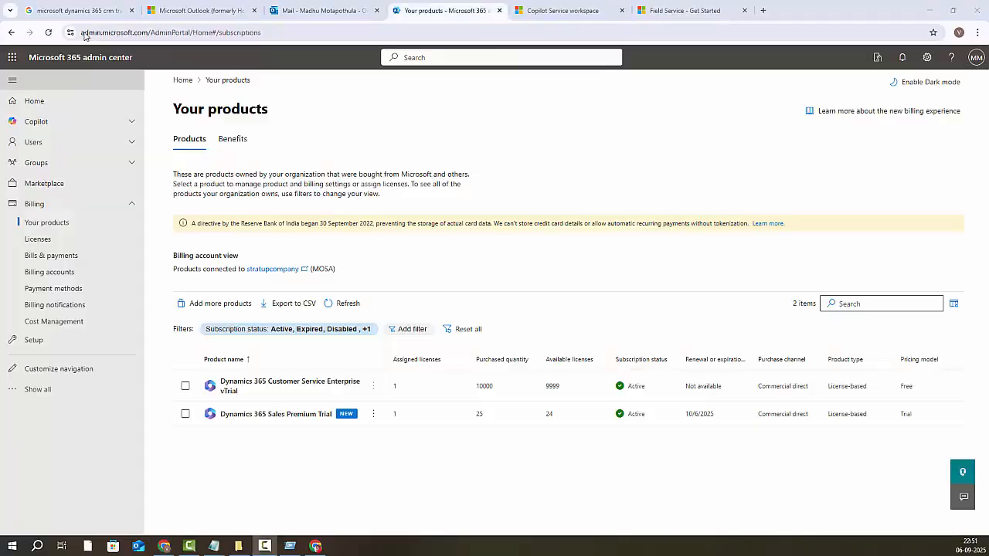
Step: Reload Your products to show the Active Dynamics 365 Field Service vTrial
click(48, 32)
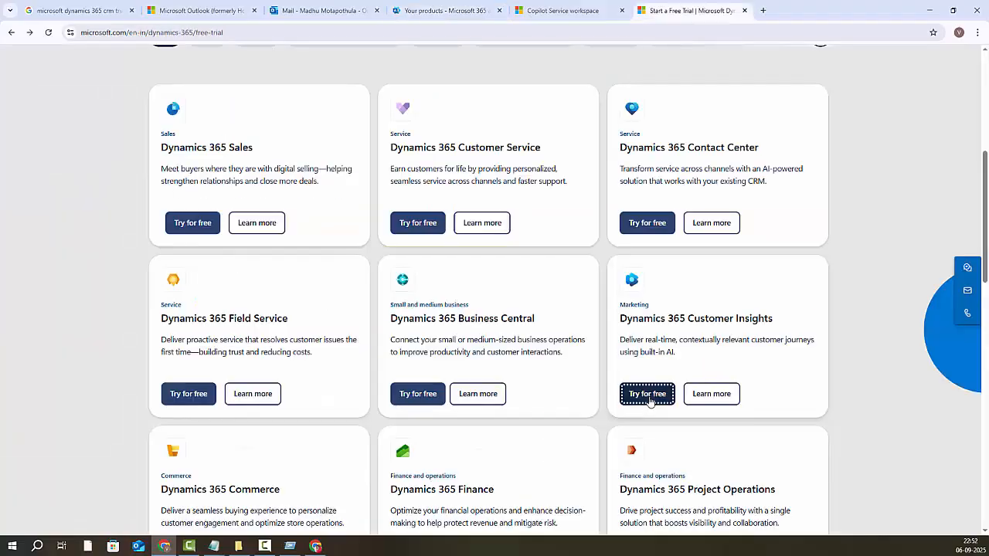
Step: Start the Customer Insights free trial, accepting its trial terms
click(647, 394)
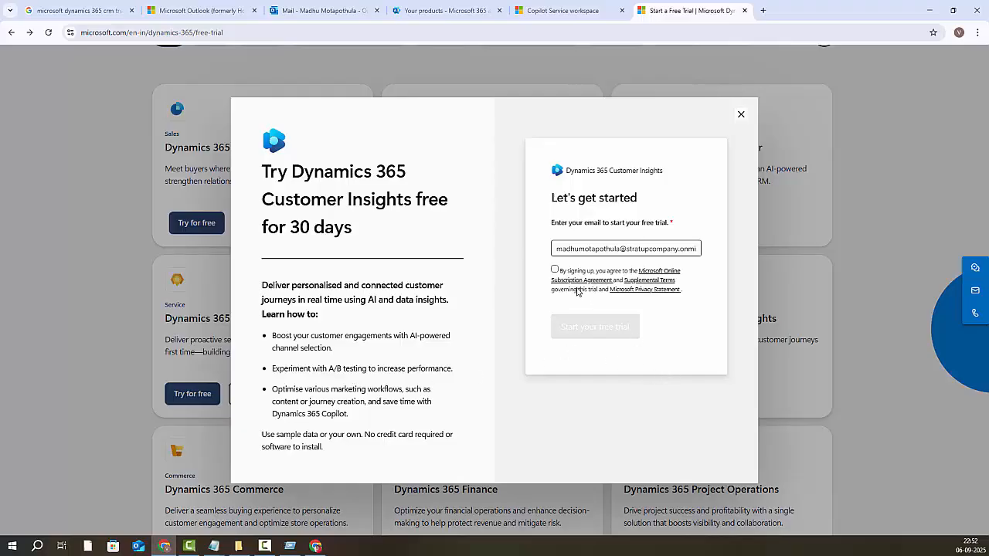
click(555, 272)
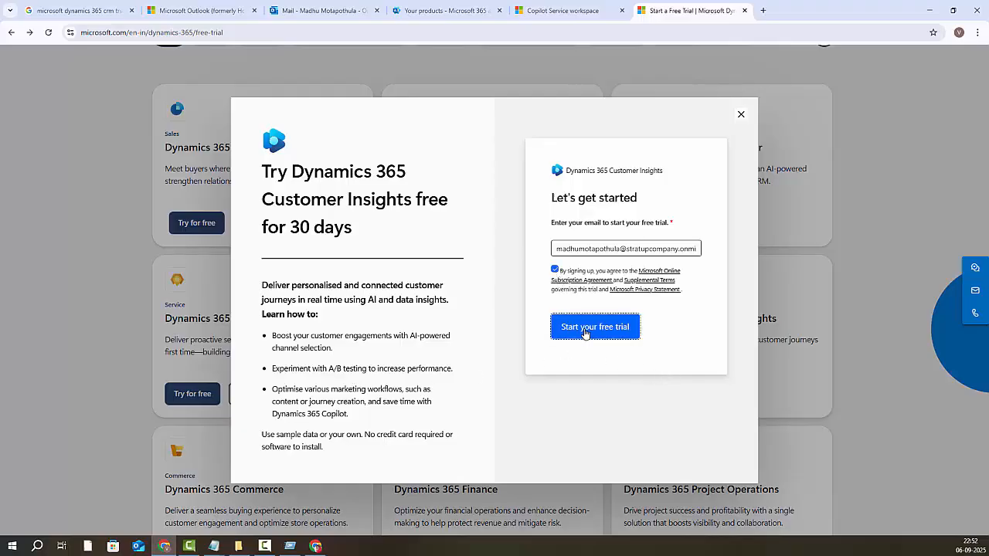
click(585, 332)
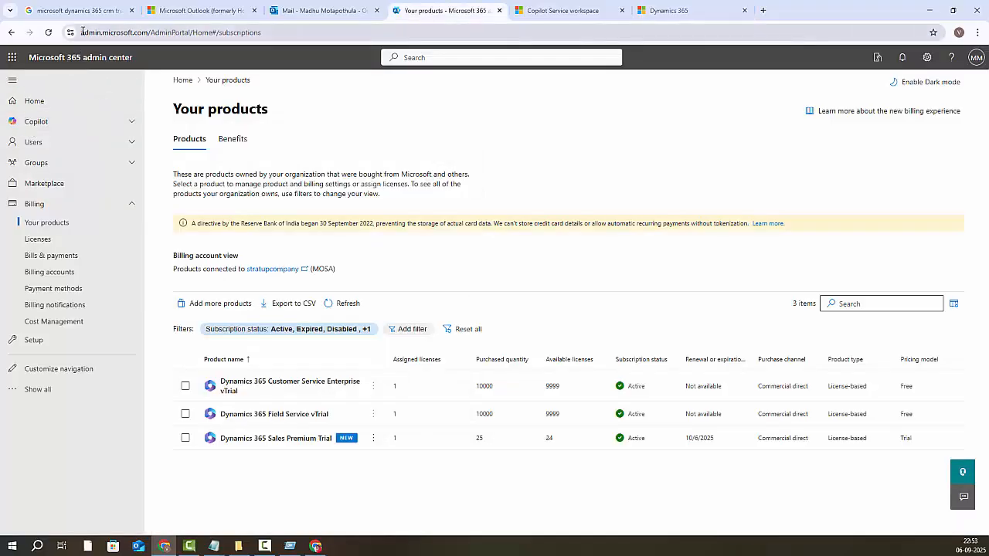
Step: Copy the Your products page URL and switch over to Notepad
drag(82, 32, 263, 31)
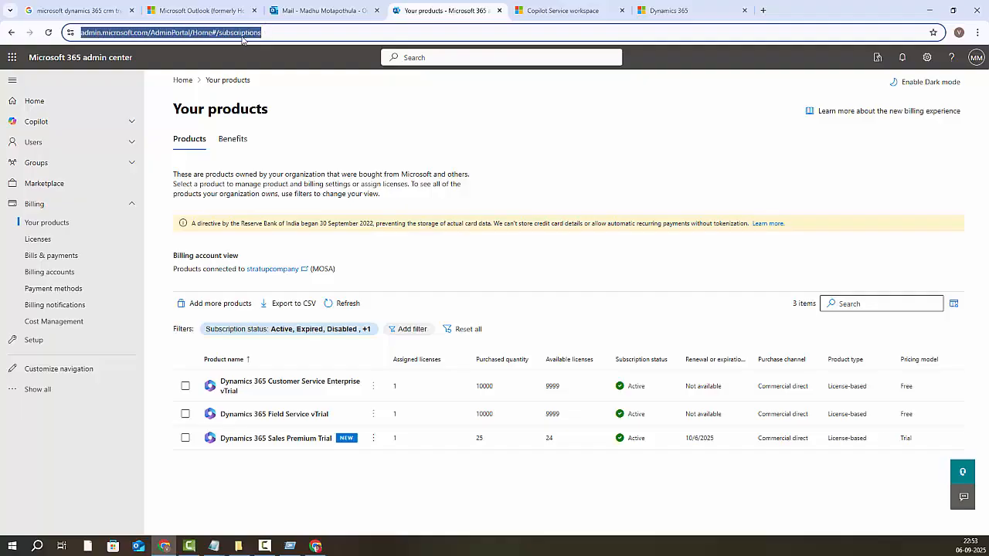
right_click(246, 39)
click(279, 136)
click(214, 547)
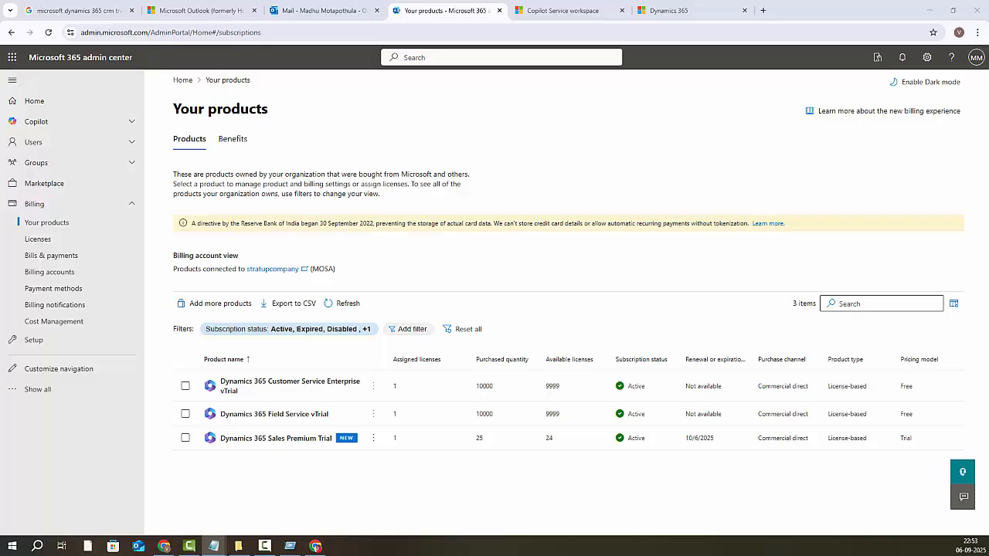
Step: Centre Notepad, keep the admin subscriptions page address as line 1, and minimise the notes
drag(908, 464, 574, 100)
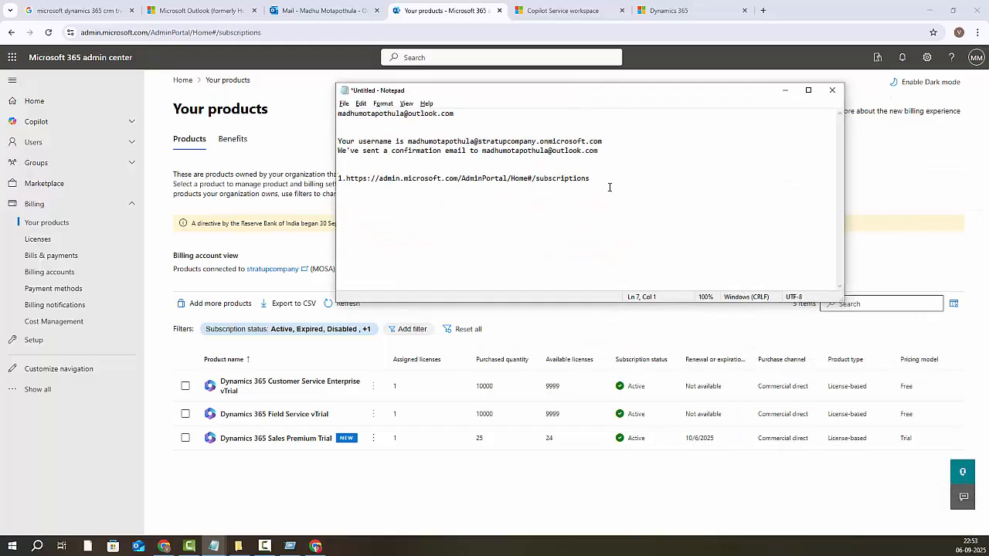
mouse_move(589, 179)
mouse_down()
mouse_move(358, 170)
mouse_move(601, 177)
mouse_up()
click(348, 178)
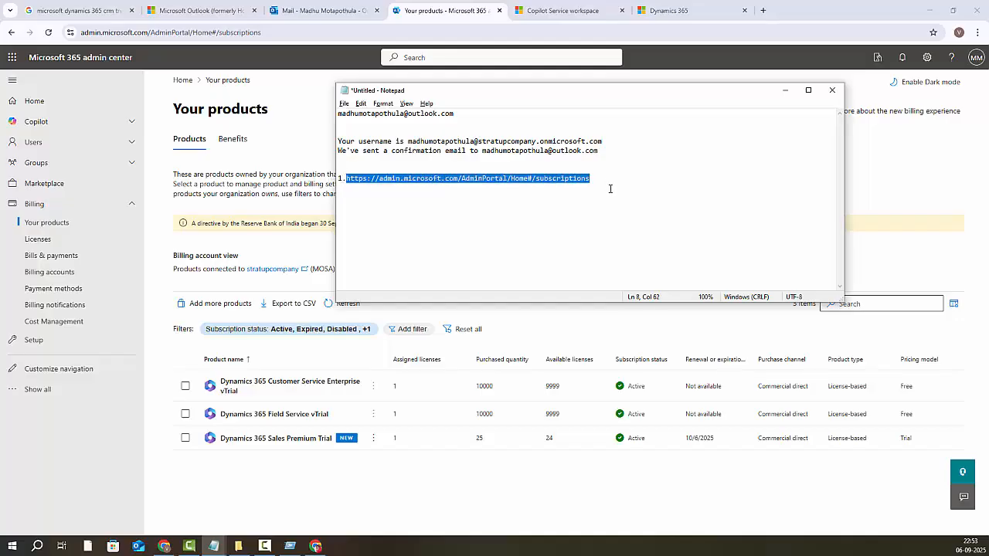
click(609, 189)
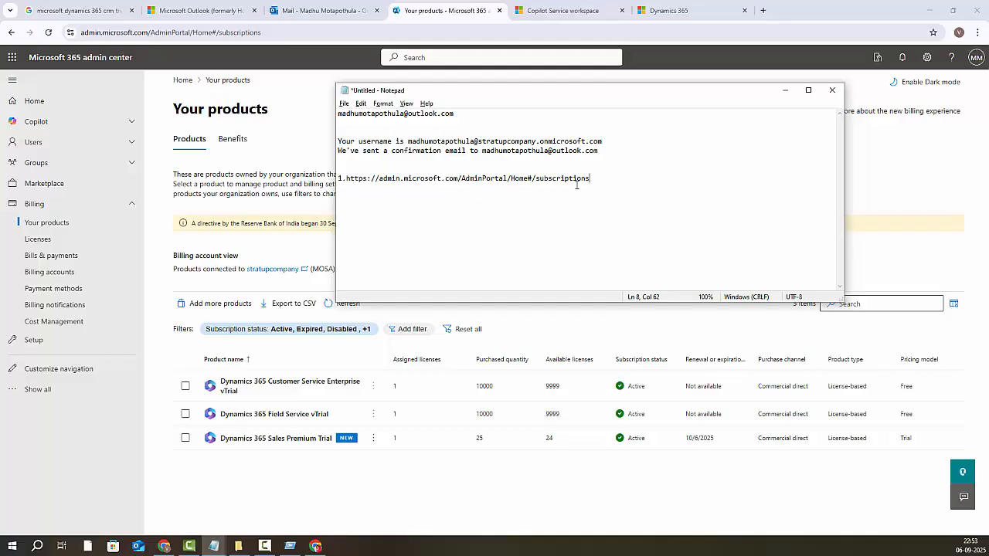
click(786, 91)
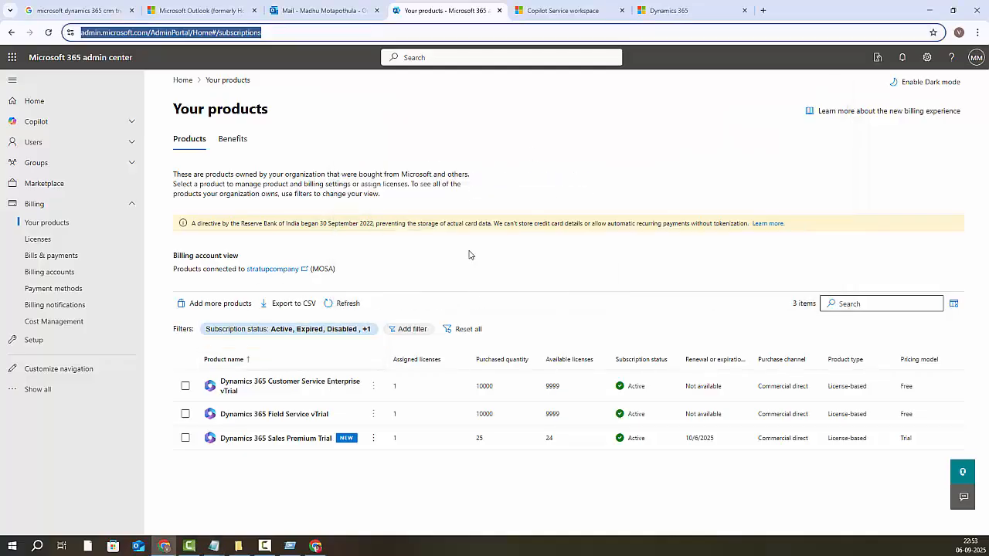
Step: Reload the products page and open Billing > Licenses to review the four Dynamics 365 licenses
click(48, 32)
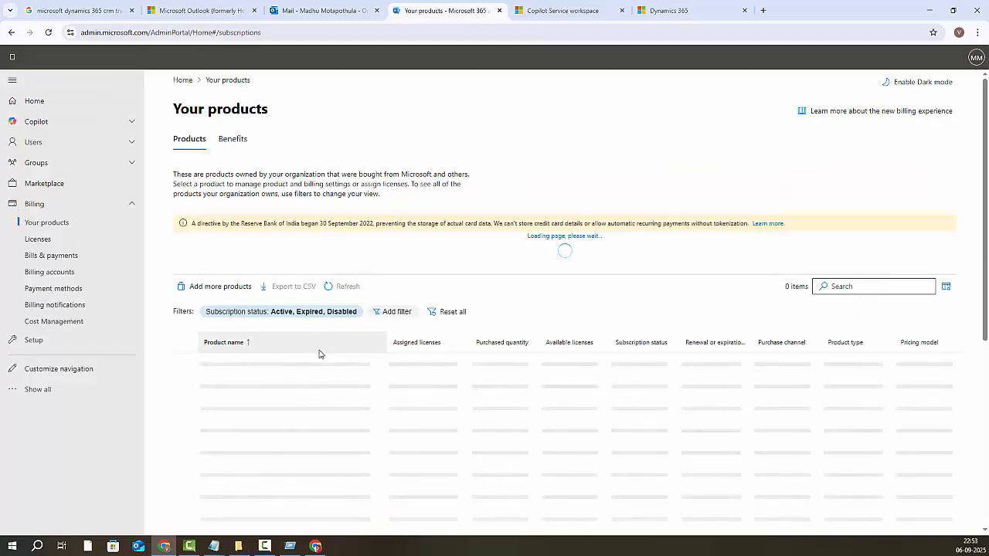
scroll(320, 354, down, 2)
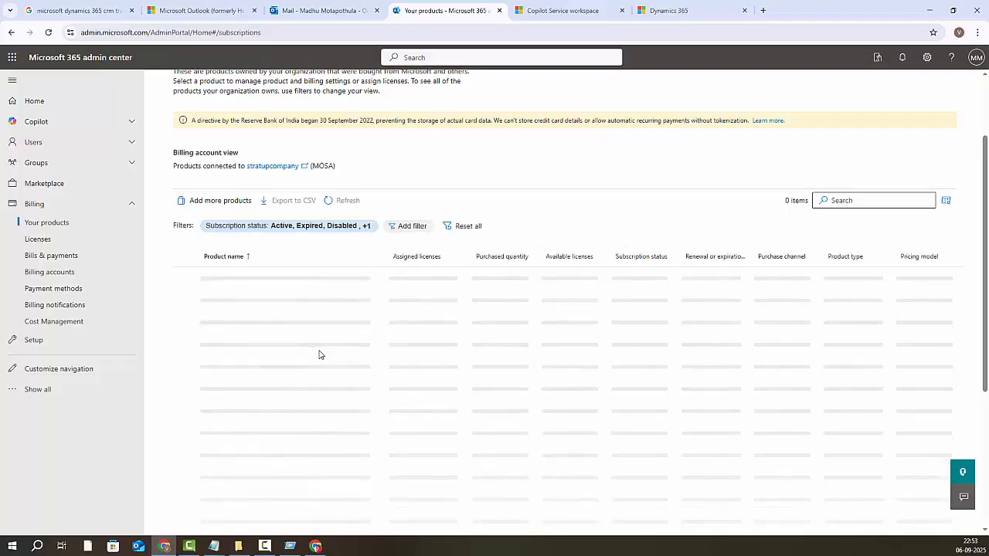
click(37, 239)
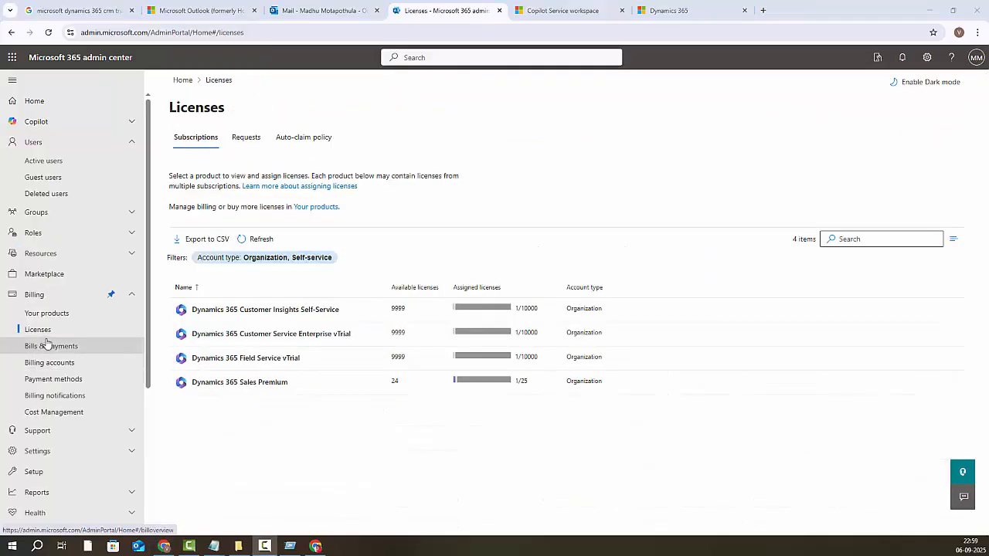
Step: Launch the Power Platform admin center from the sidebar's Admin centers section
scroll(46, 489, down, 2)
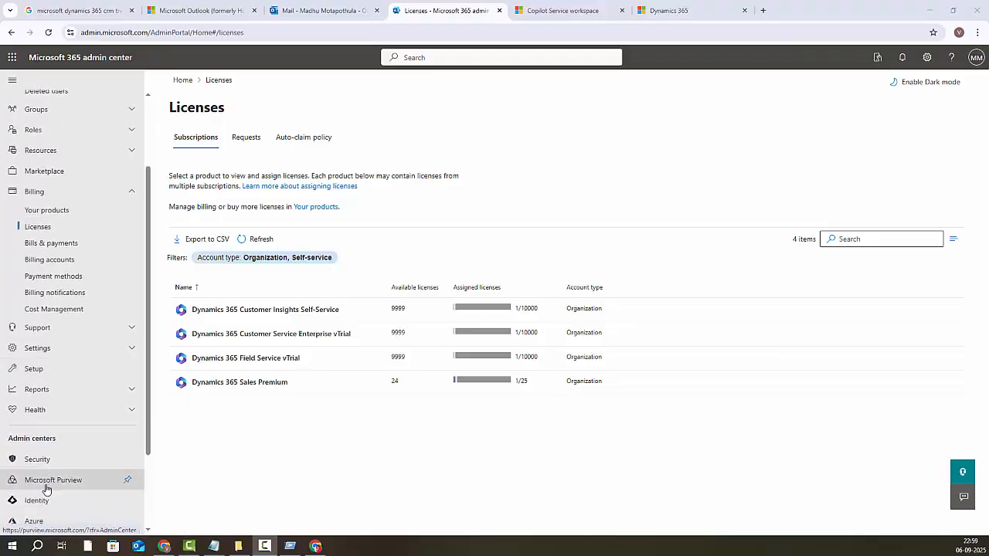
scroll(46, 488, down, 2)
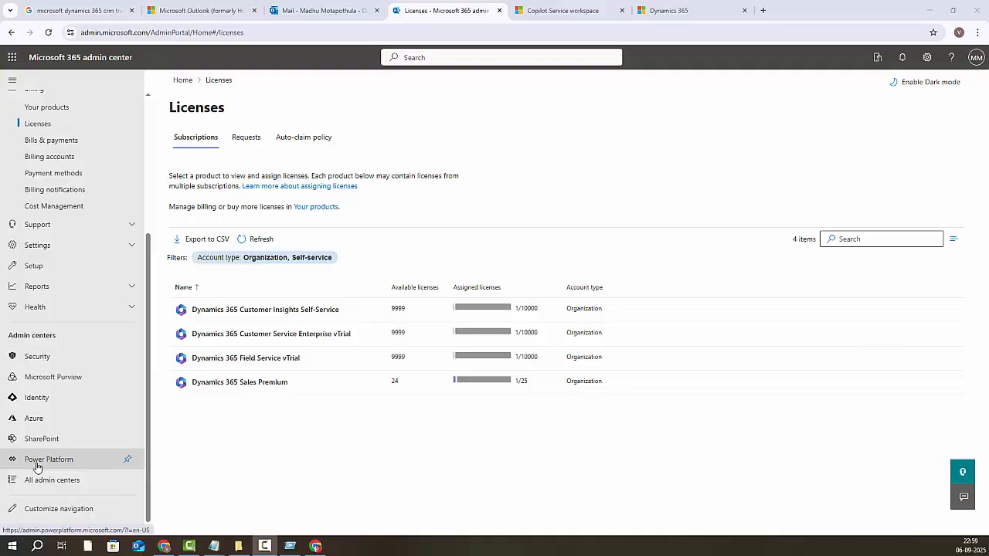
click(37, 466)
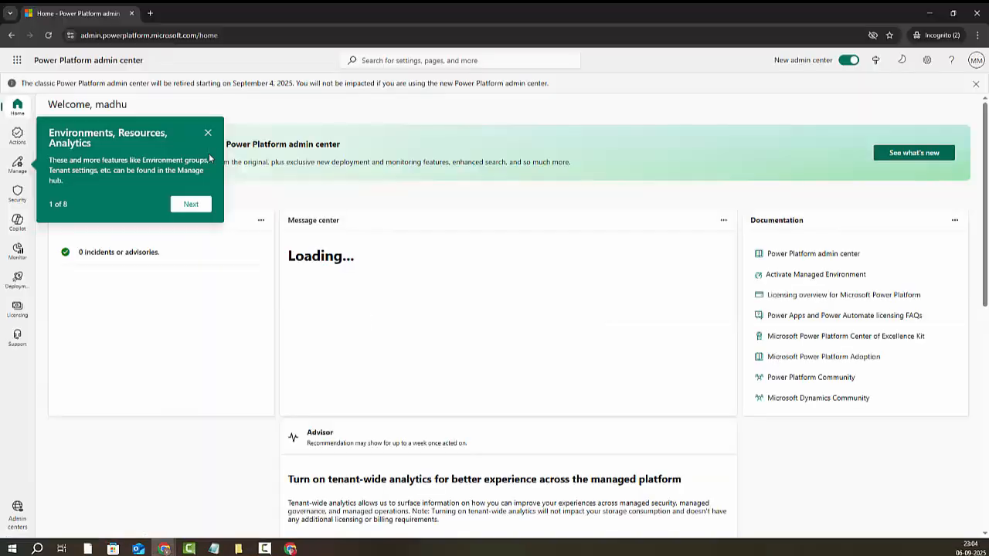
Step: Dismiss the welcome tour and start a new environment from Manage > Environments
click(207, 133)
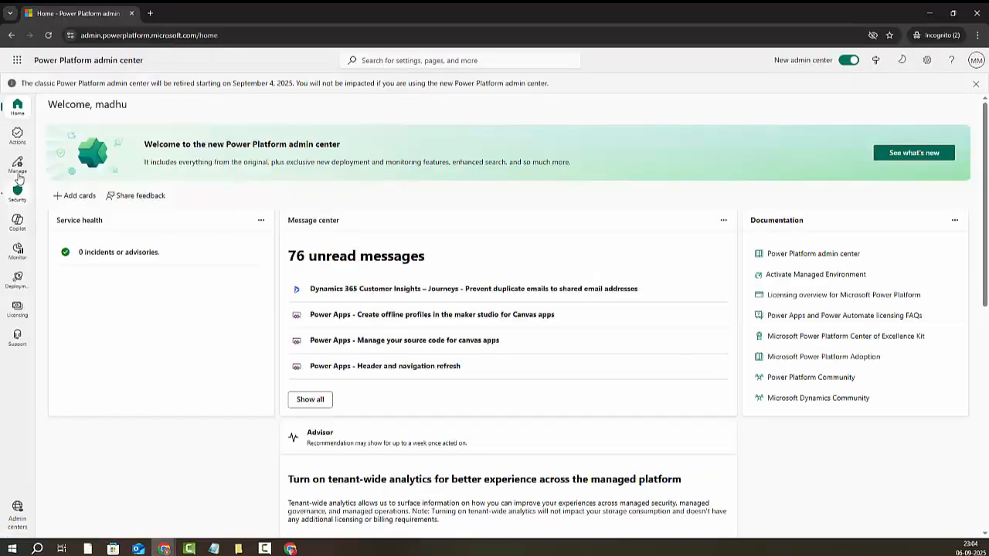
click(21, 143)
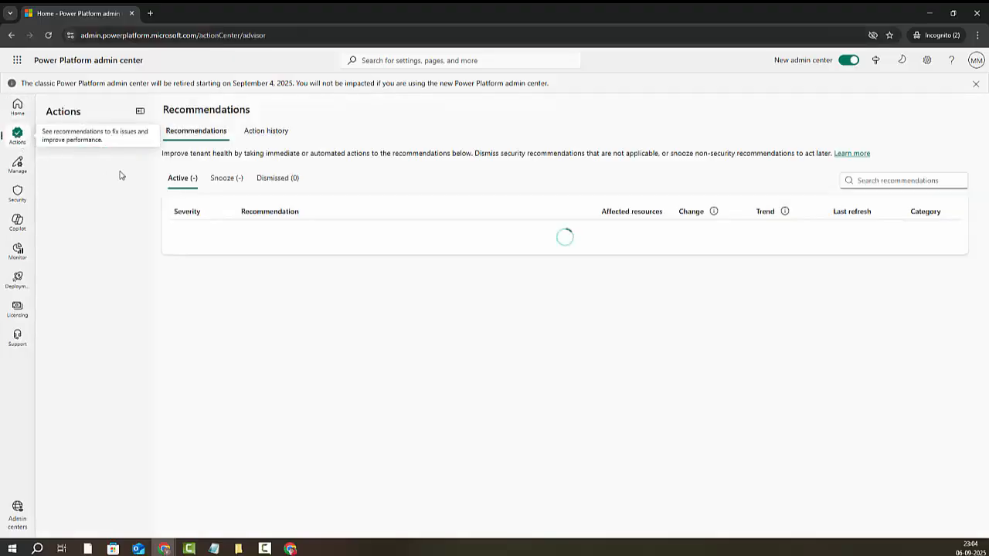
click(18, 165)
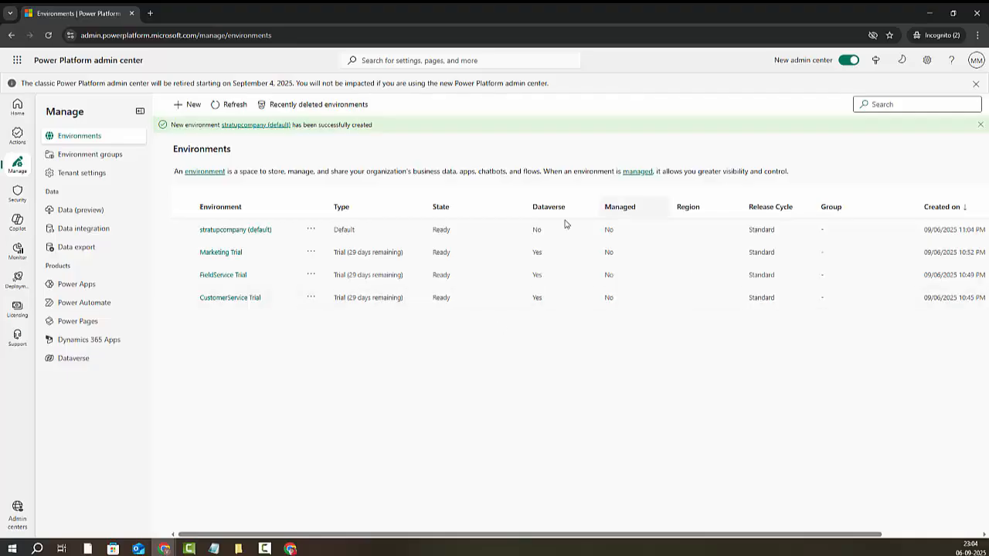
click(188, 105)
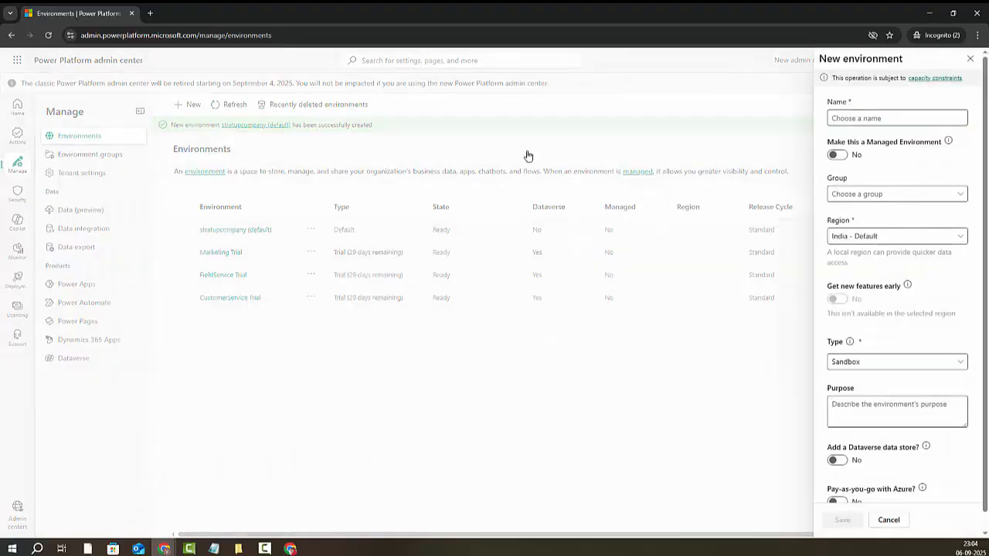
Step: Name the environment DevseptEnv, with group None and region India - Default
click(856, 118)
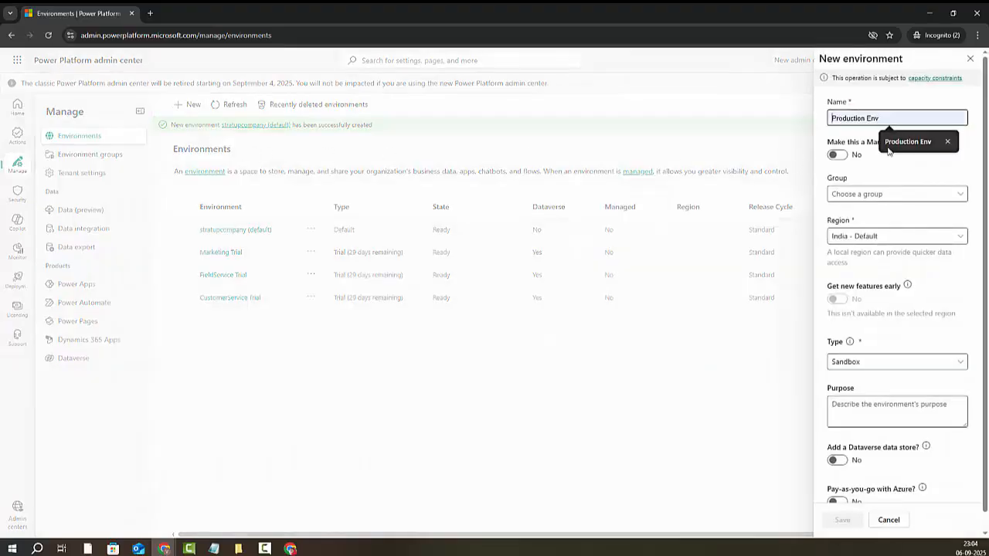
text(Sept)
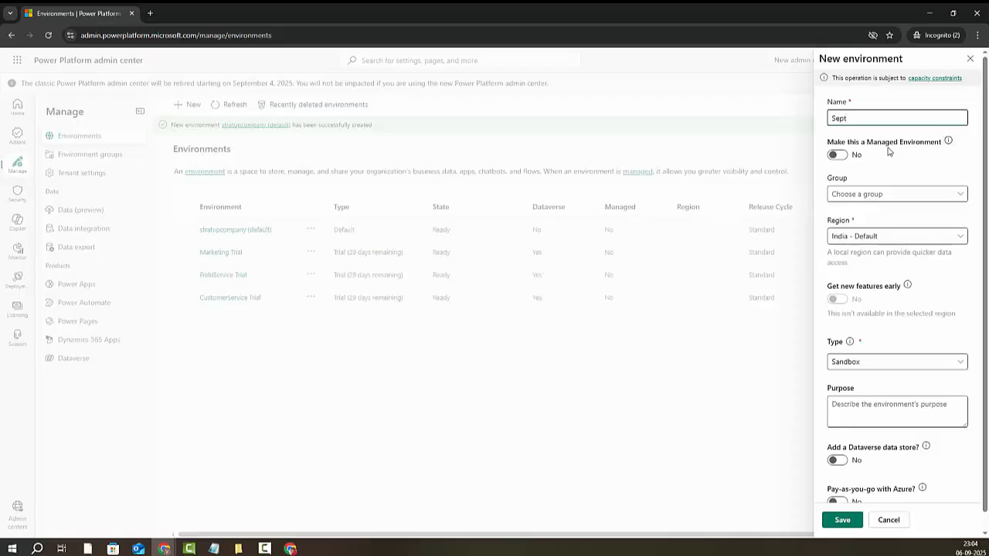
key(BackSpace)
key(BackSpace)
text(Dev)
click(854, 194)
click(843, 215)
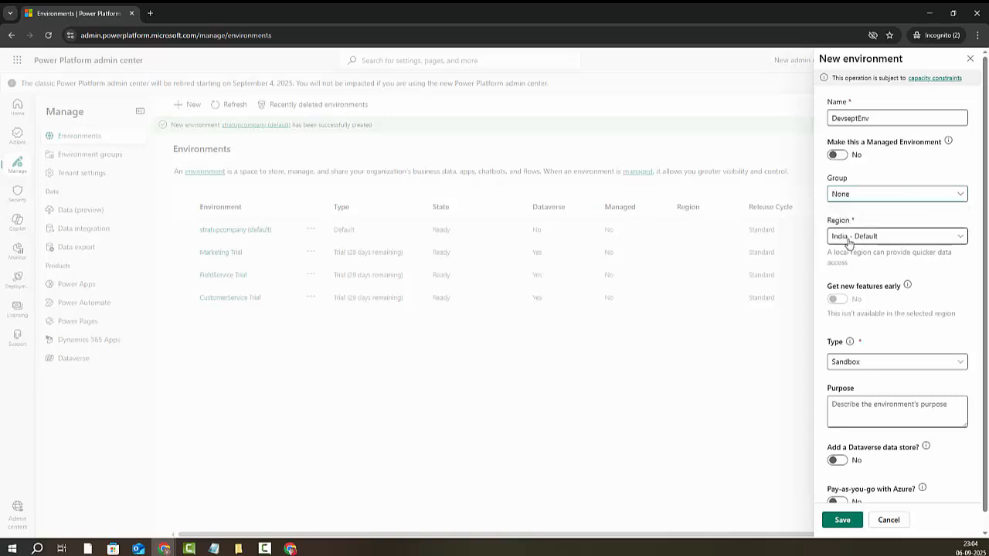
click(860, 242)
click(780, 200)
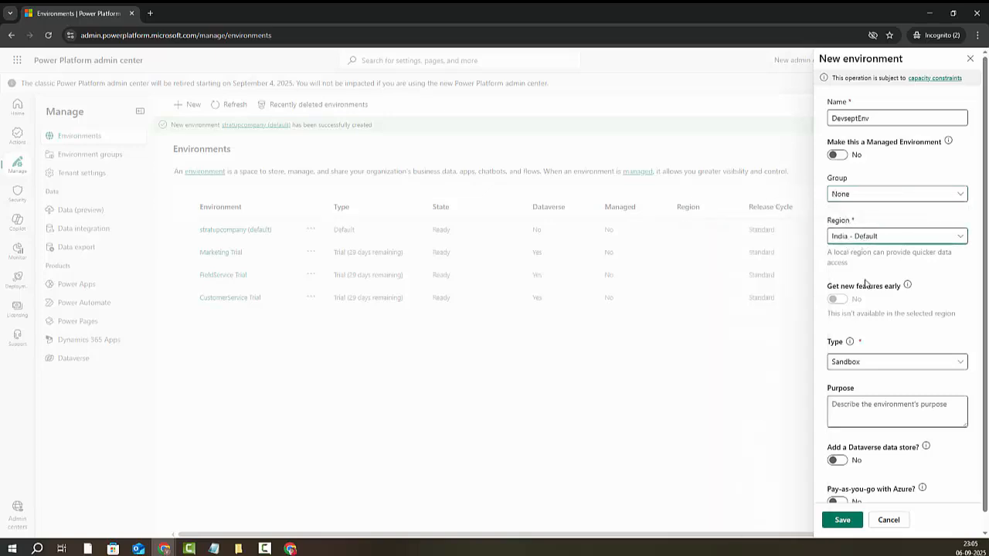
Step: Make it a Trial (subscription-based) environment with purpose Test, and continue to Dataverse setup
click(862, 363)
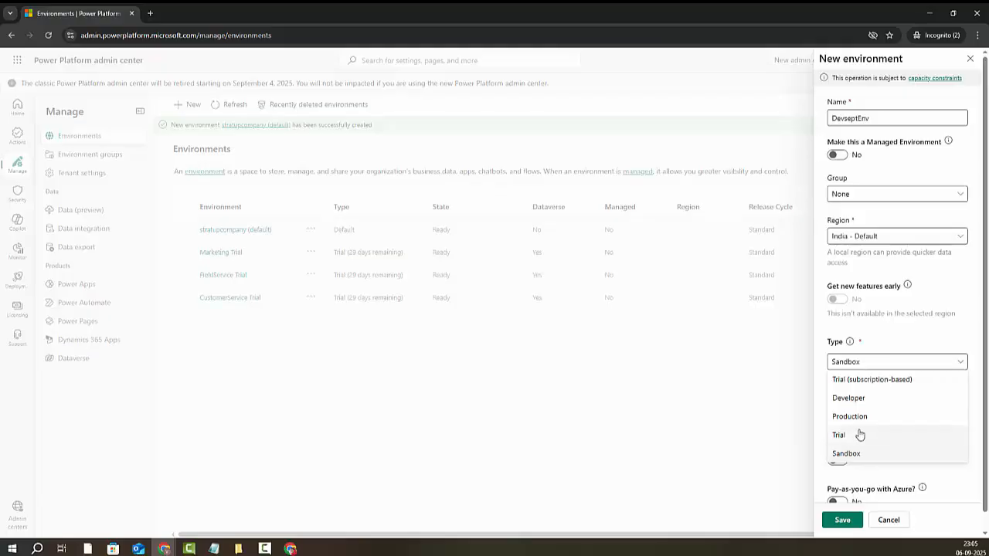
click(870, 381)
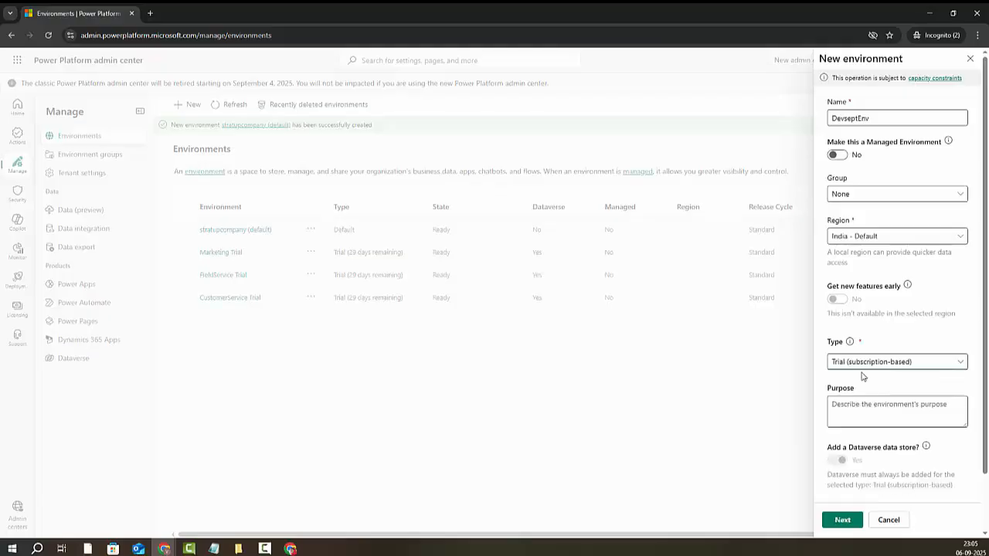
click(854, 375)
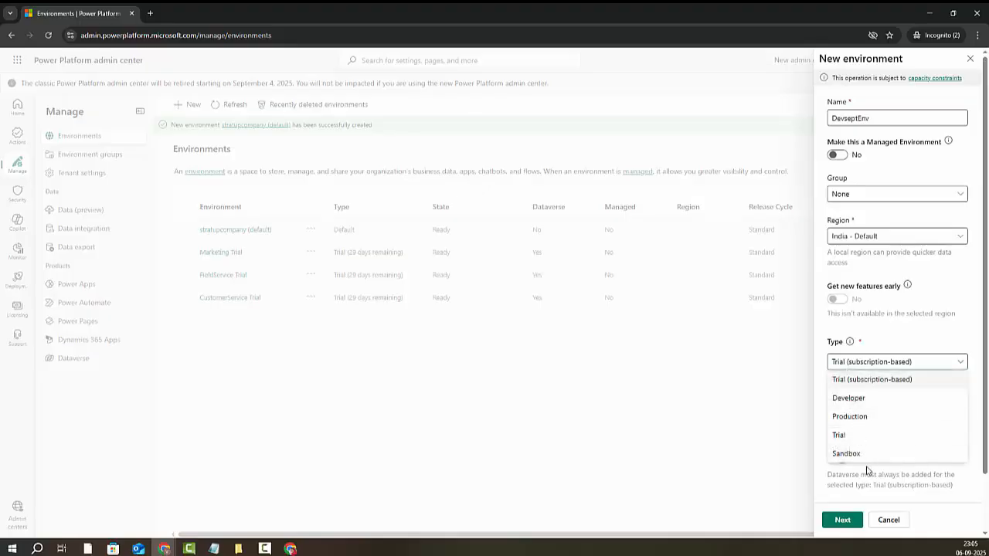
click(863, 379)
click(872, 419)
text(T)
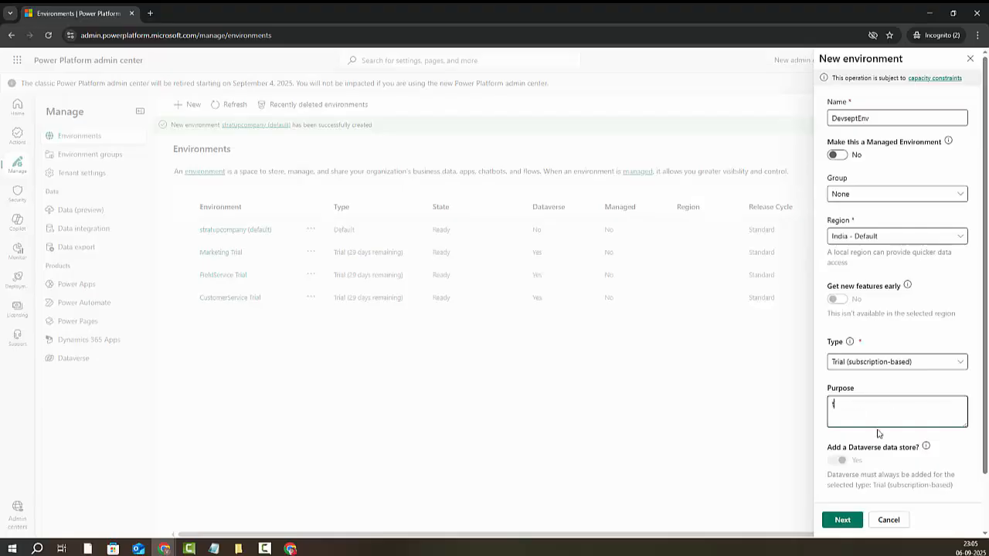
text(est)
scroll(877, 434, down, 2)
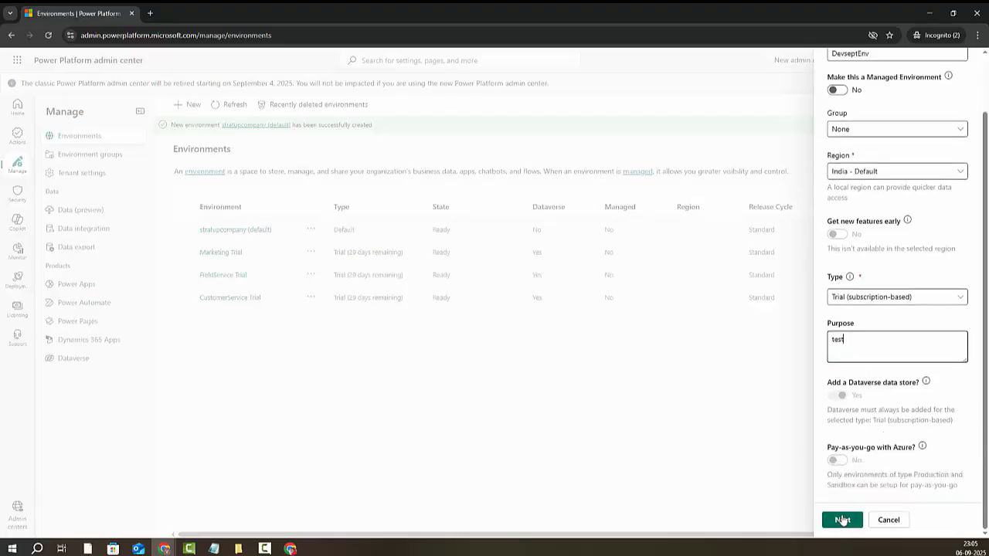
click(840, 518)
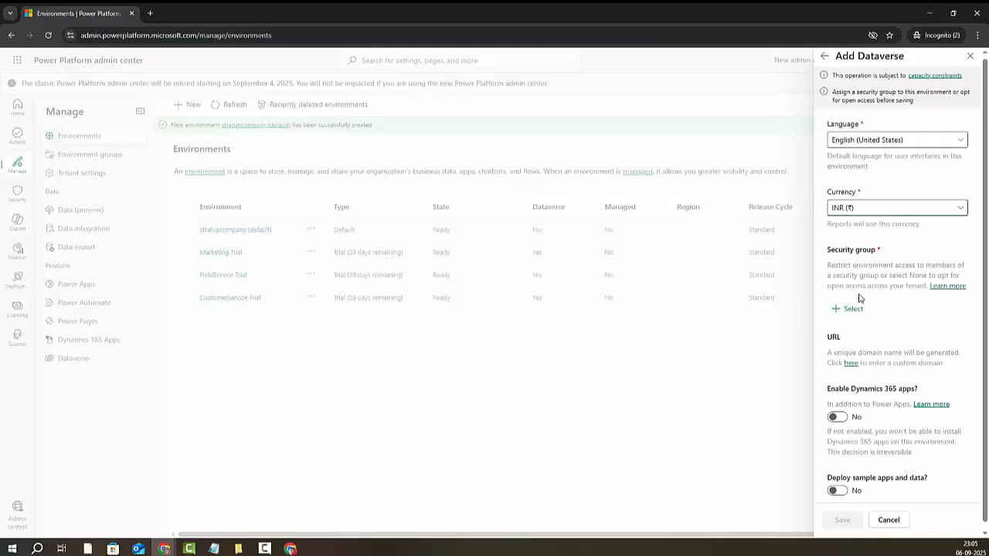
Step: Set the security group to None for open access, enable Dynamics 365 apps, and view the auto-deploy apps
triple_click(844, 251)
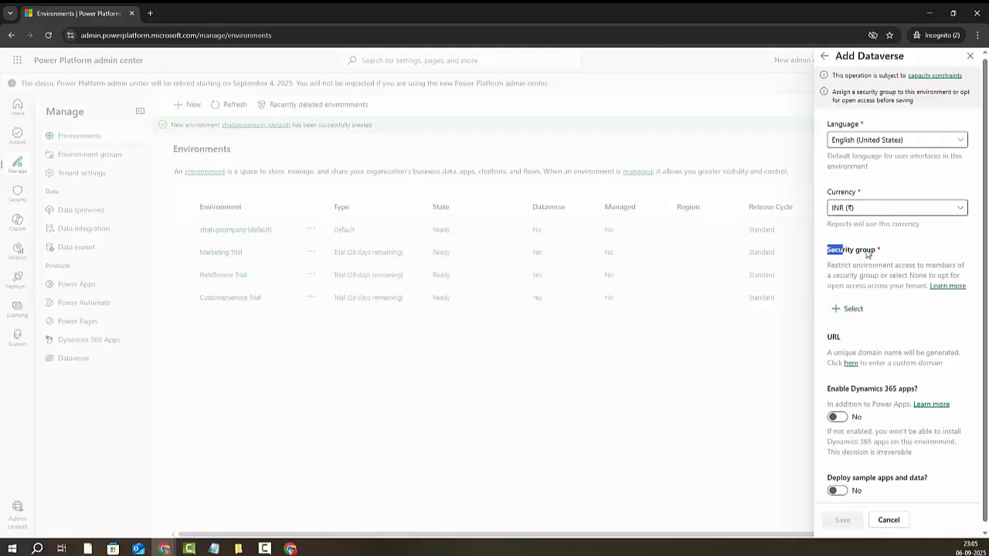
click(842, 310)
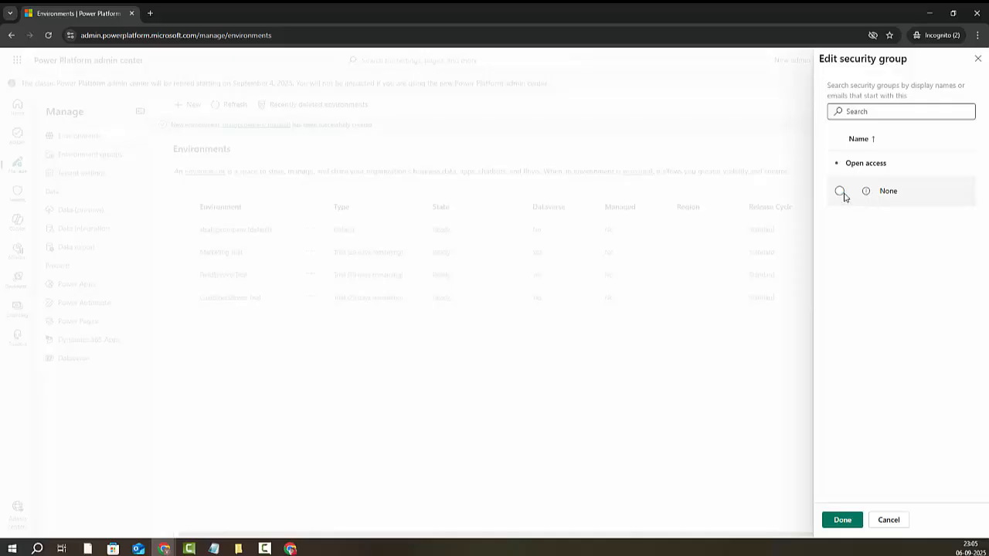
click(841, 192)
click(842, 521)
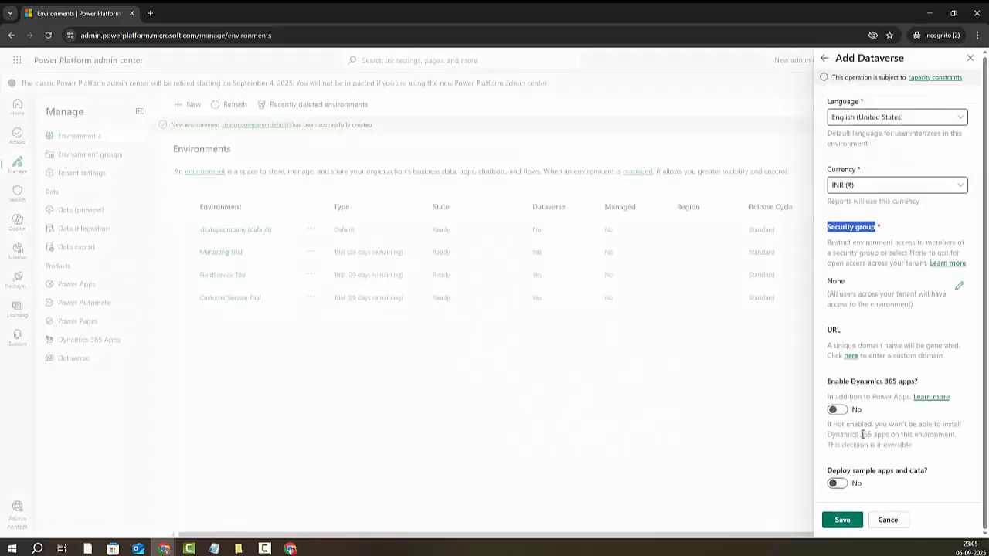
click(835, 410)
scroll(858, 446, down, 1)
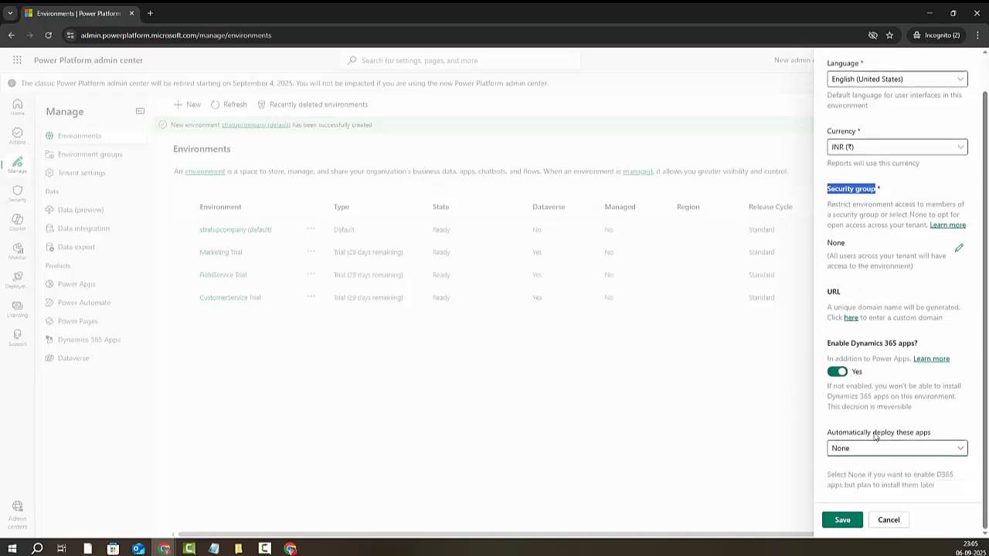
click(903, 451)
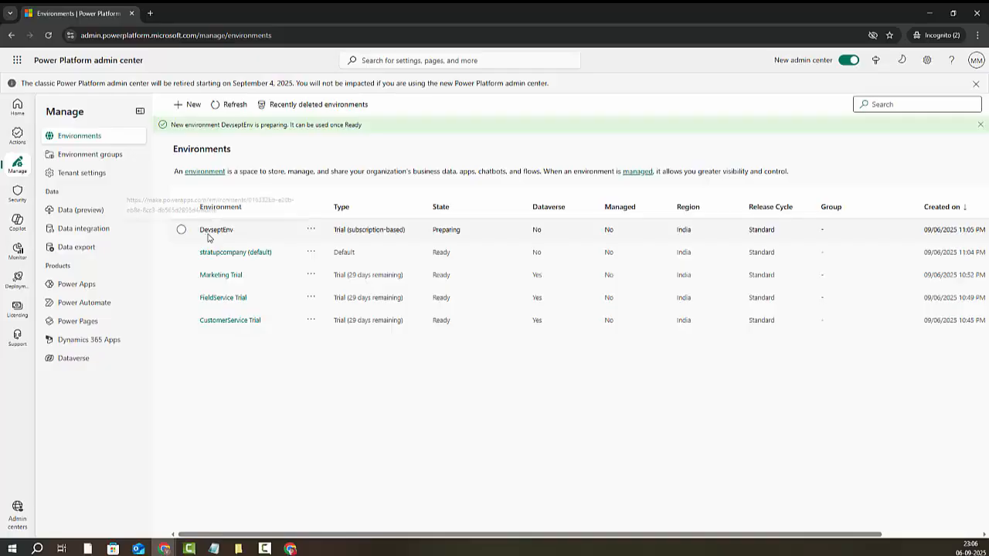
Step: Refresh the environments list until DevseptEnv is no longer Preparing, then open its details page
drag(433, 229, 462, 234)
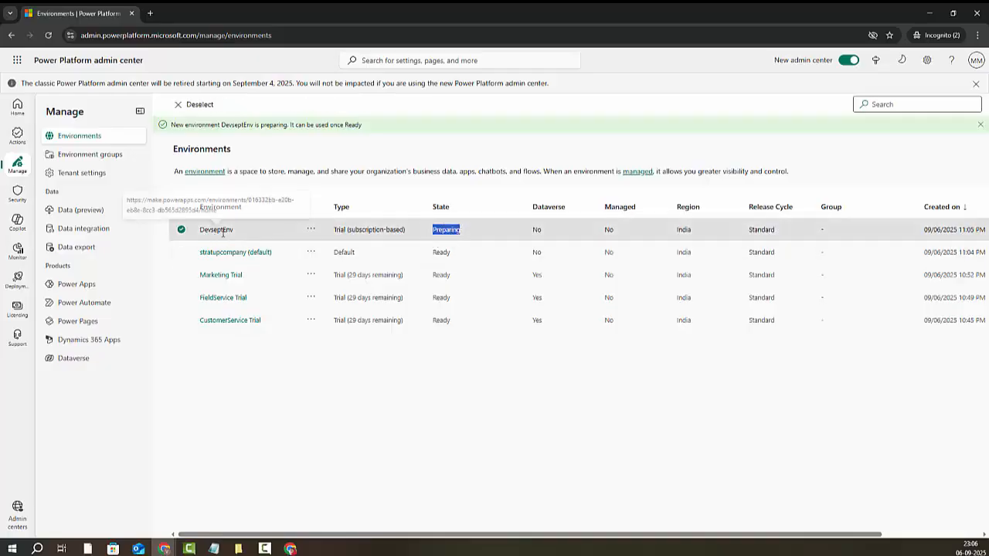
drag(199, 231, 234, 231)
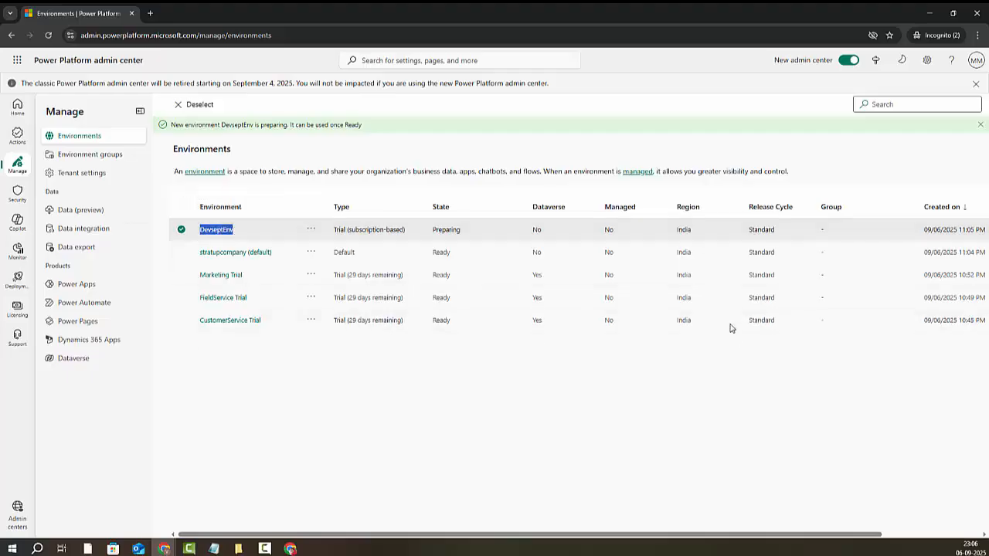
click(432, 234)
drag(432, 236, 465, 235)
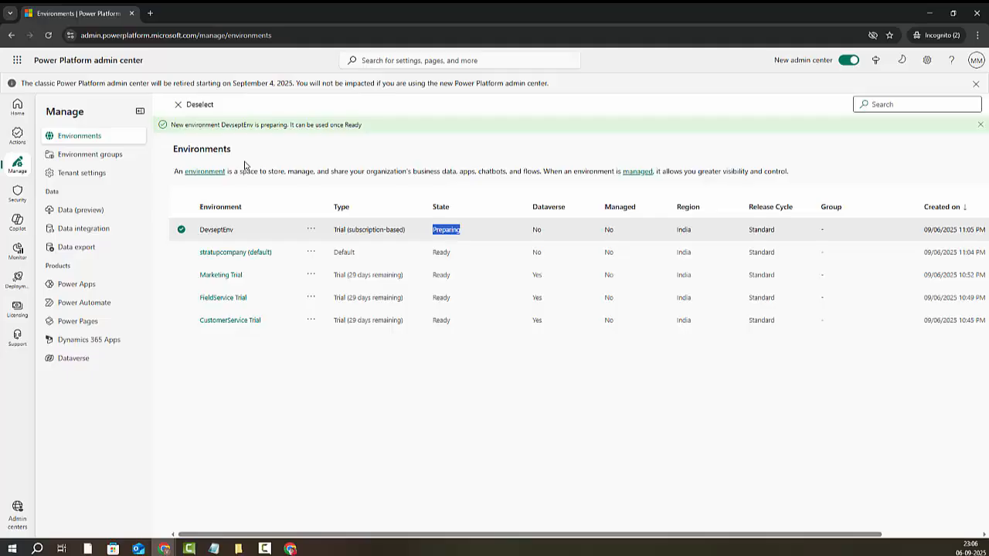
click(48, 36)
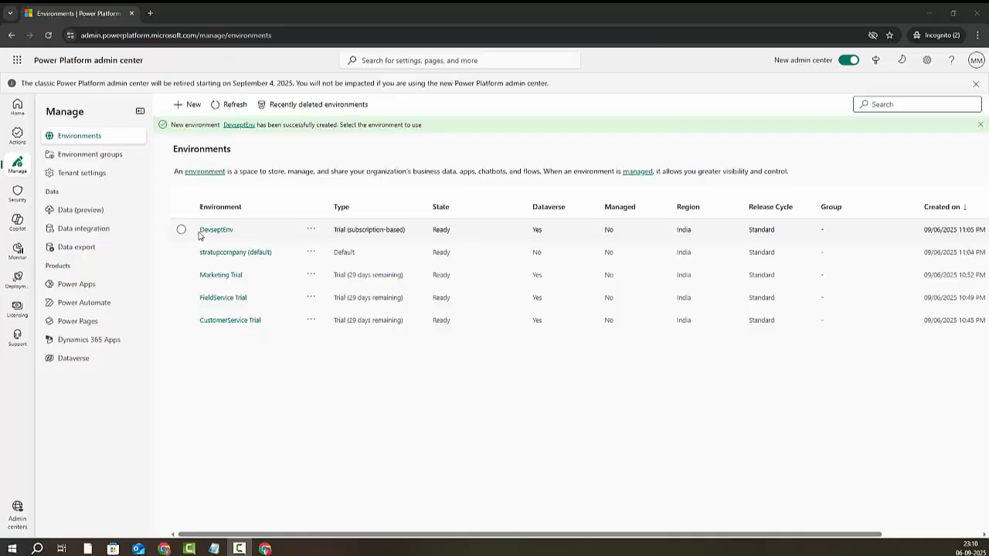
drag(199, 236, 233, 234)
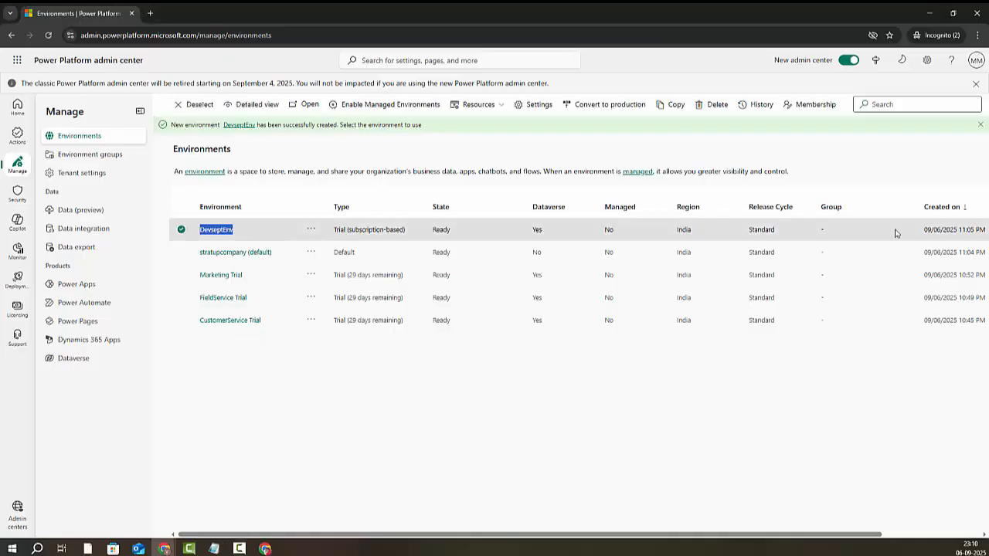
click(221, 233)
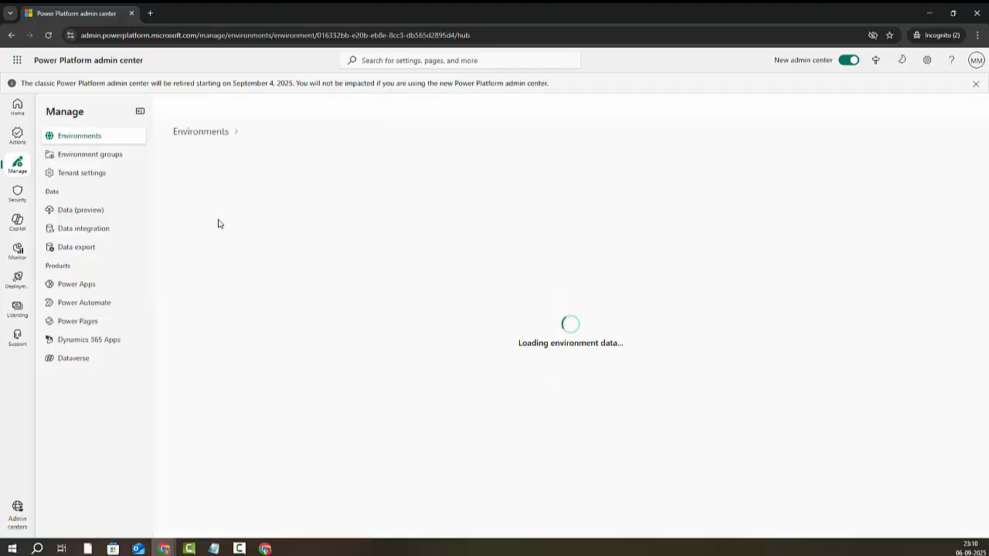
Step: Switch off the new admin center, skip feedback, and open DevseptEnv's Settings with Product expanded
click(840, 61)
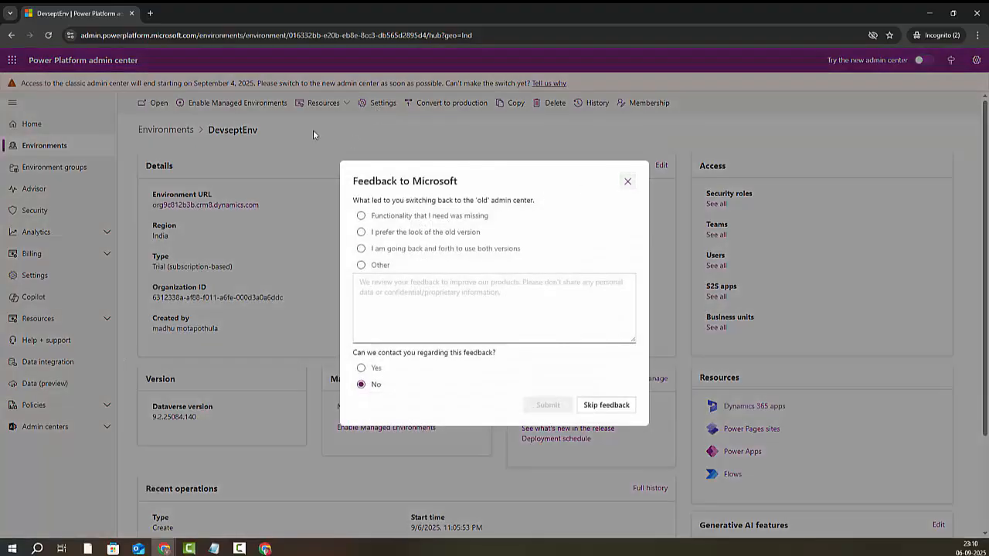
click(313, 134)
click(378, 103)
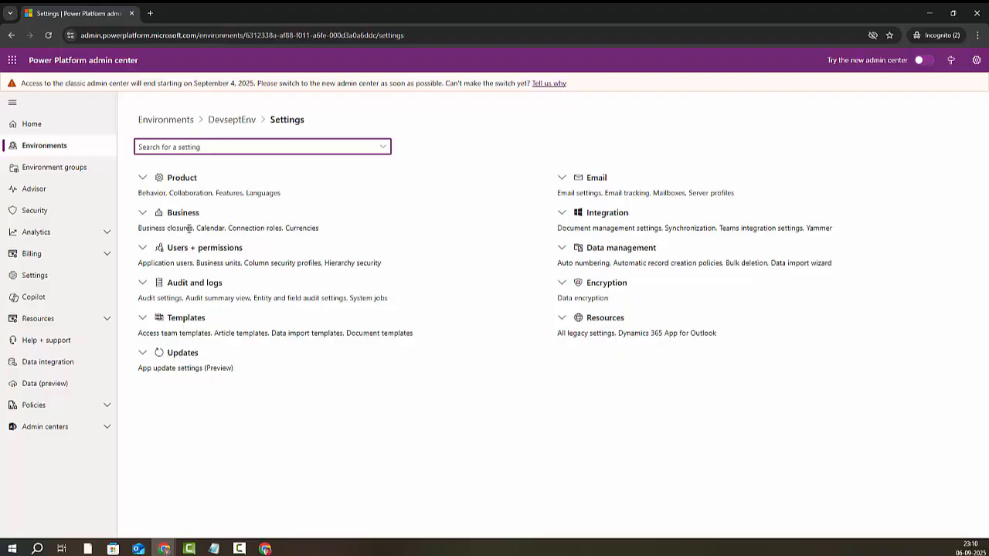
click(143, 178)
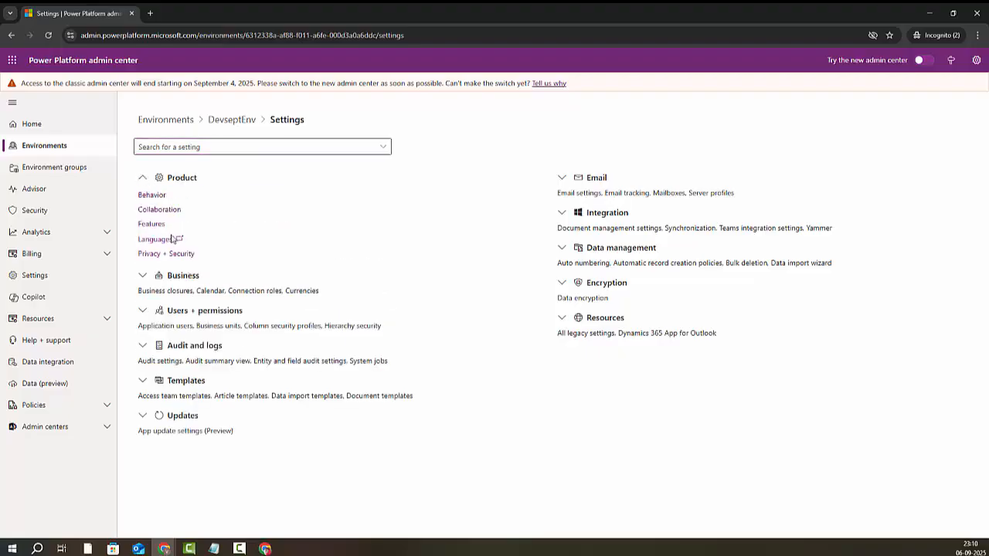
Step: In Product > Behavior, turn On Show legacy app for admins and Show legacy app to everyone
click(152, 197)
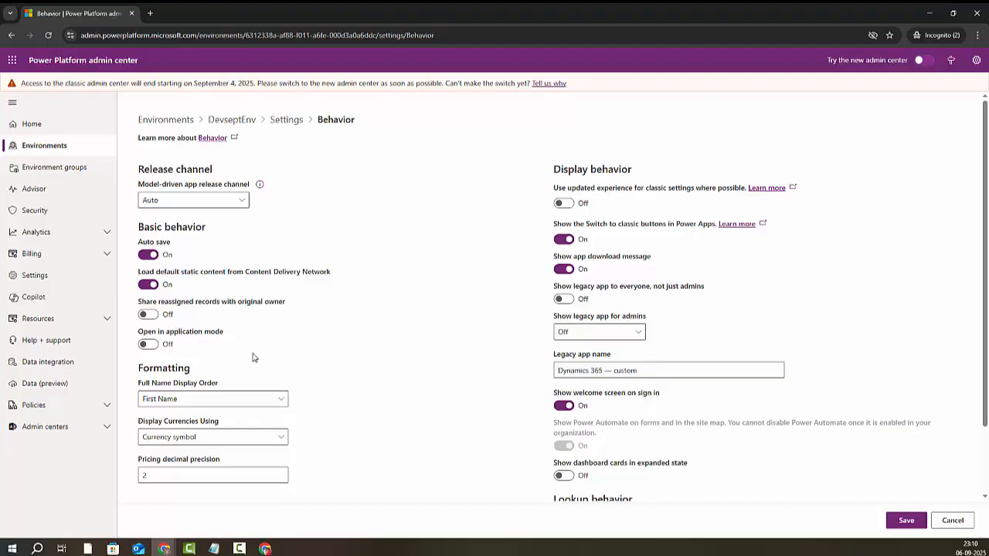
drag(706, 287, 558, 296)
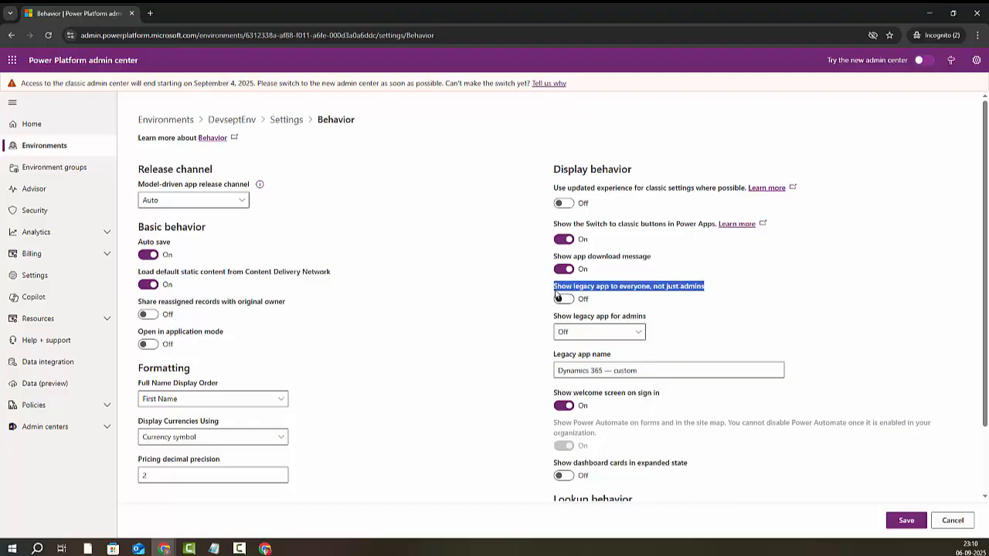
click(610, 335)
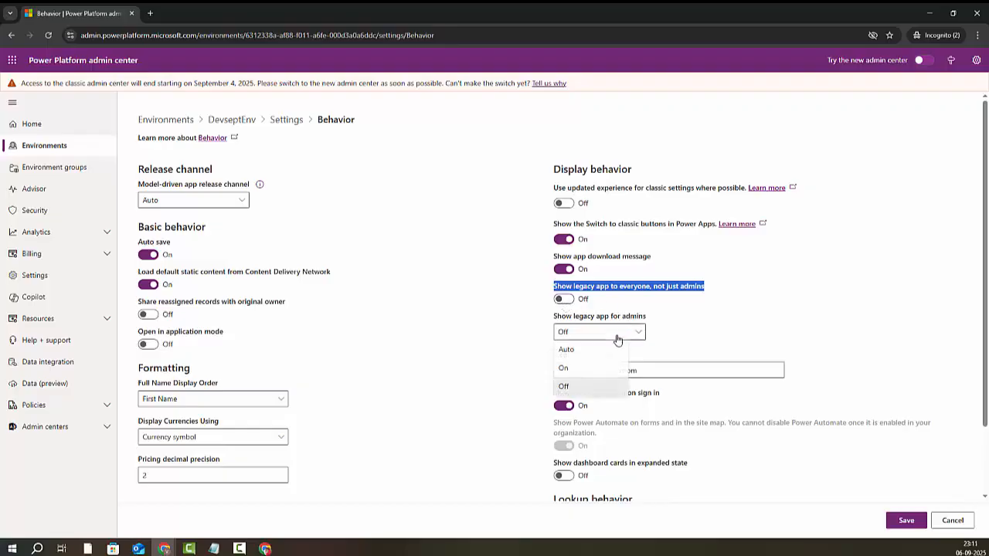
click(572, 373)
click(672, 332)
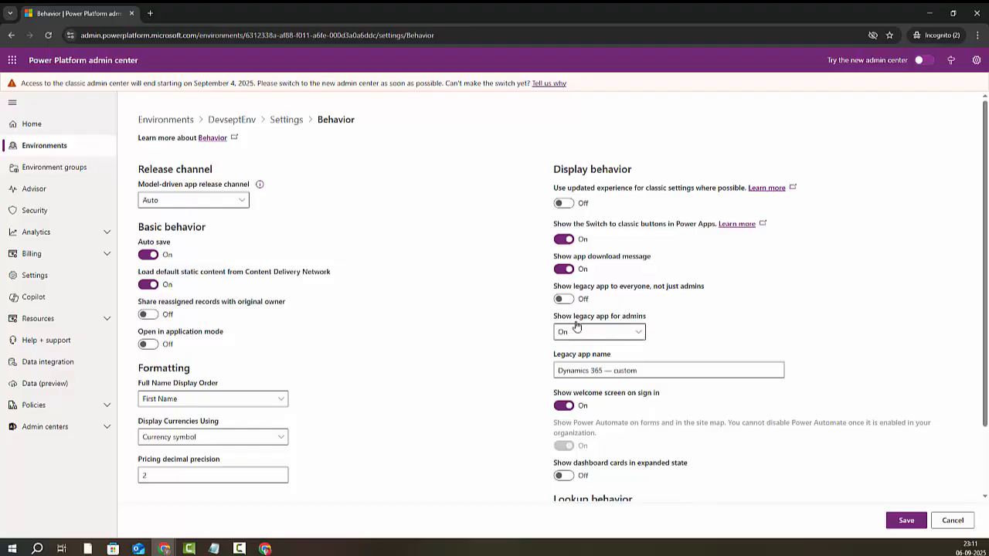
drag(548, 321, 654, 319)
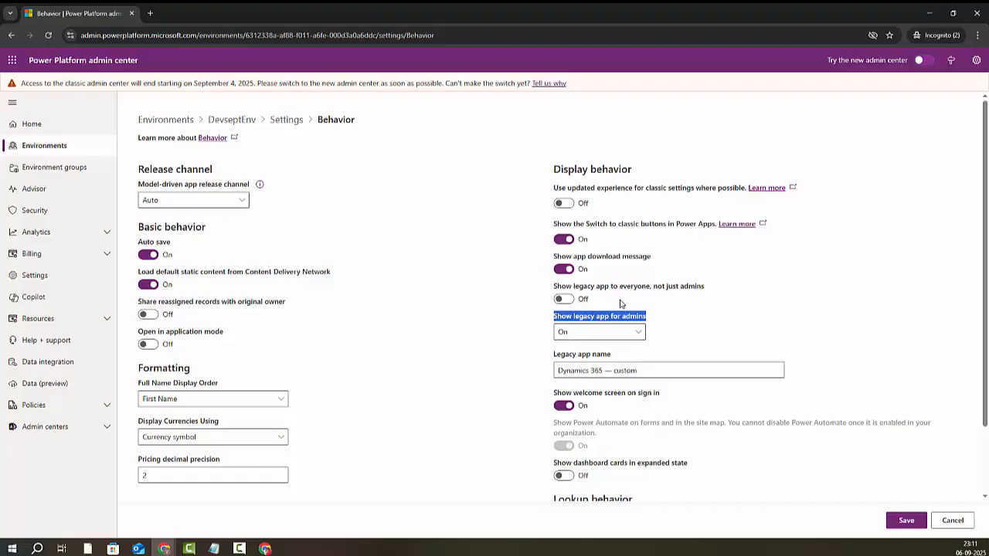
click(567, 303)
drag(554, 288, 618, 303)
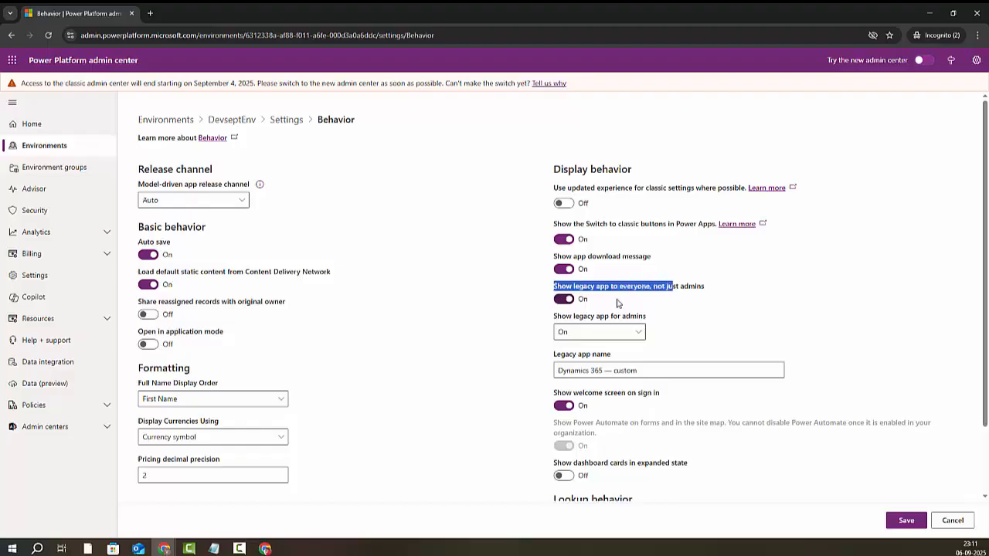
drag(554, 316, 638, 317)
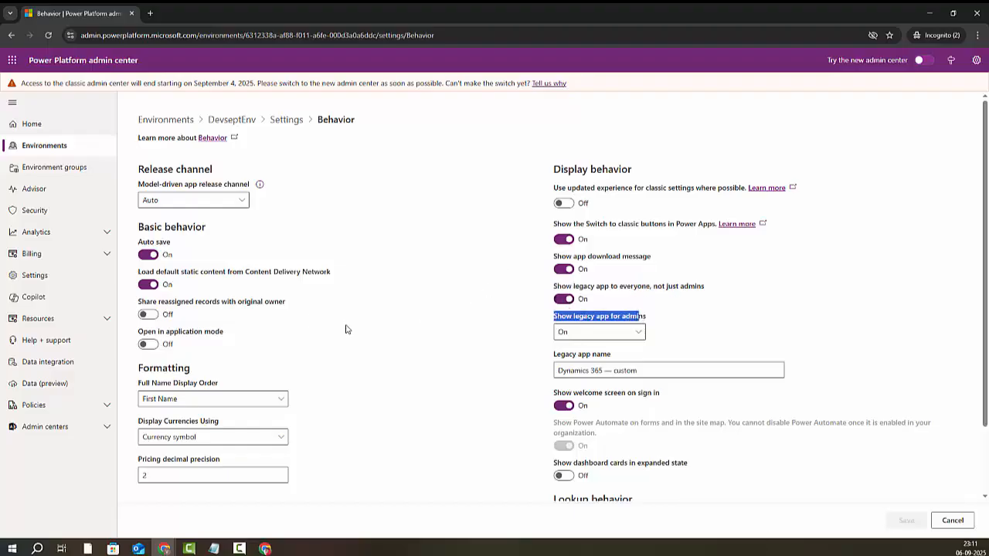
click(286, 120)
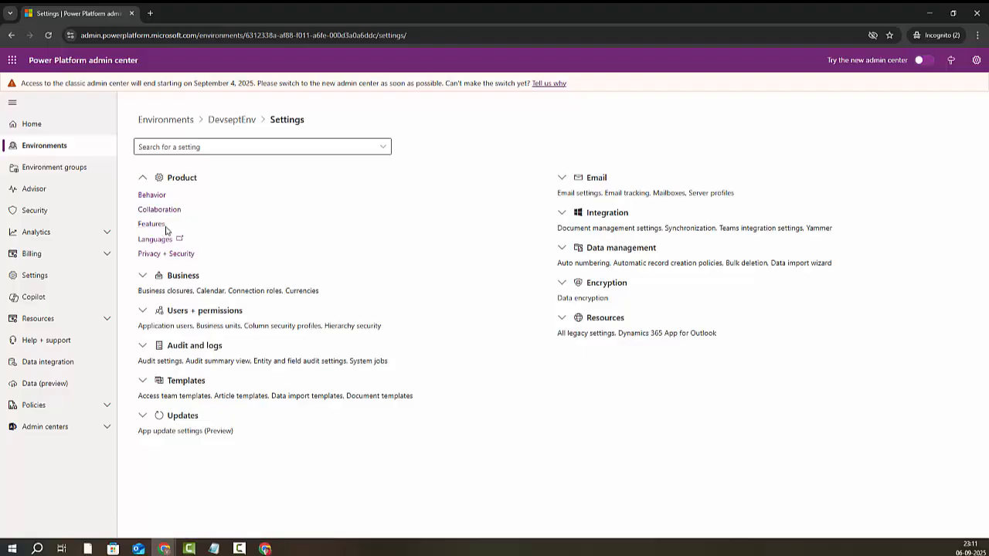
Step: In Product > Features, switch Advanced Settings redirection Off, then go back to Environments
click(156, 225)
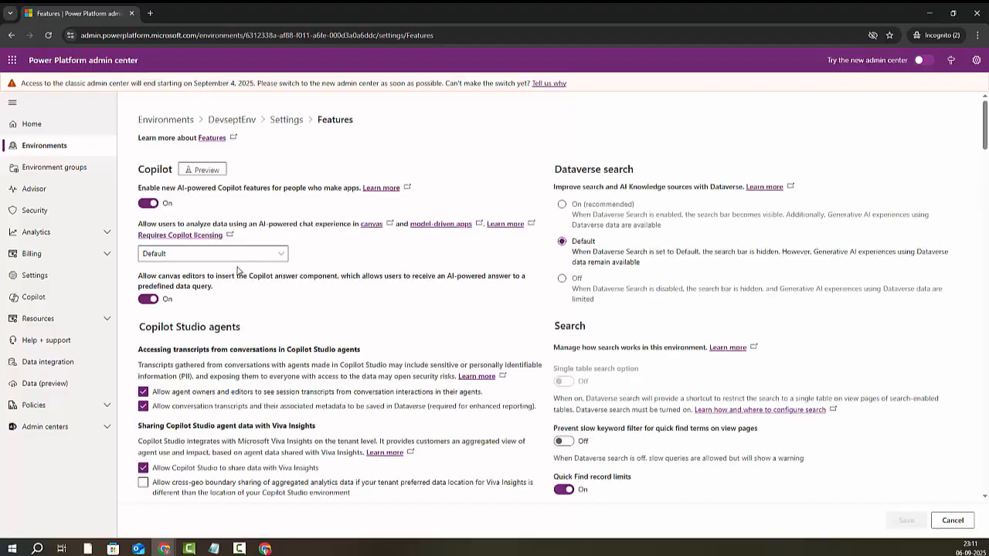
drag(555, 297, 695, 299)
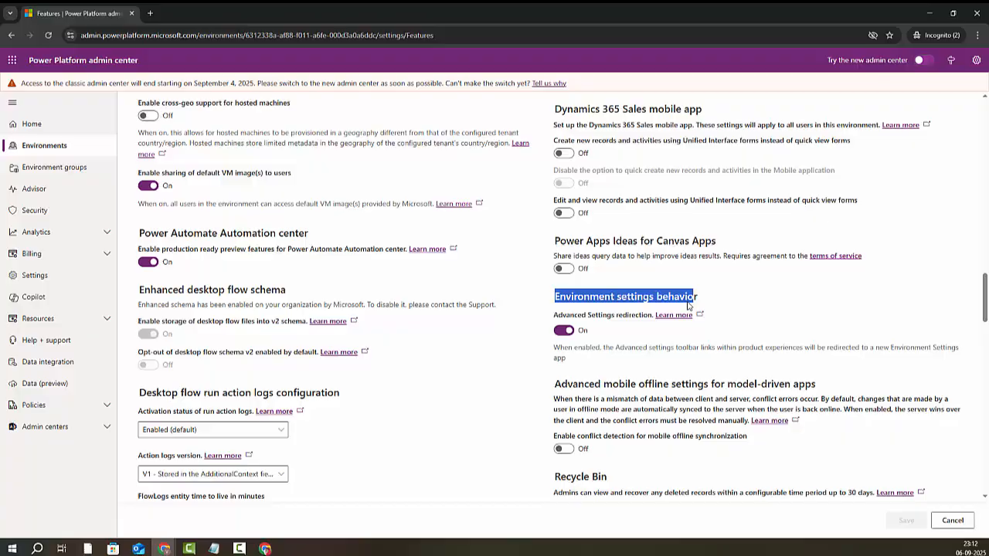
click(563, 330)
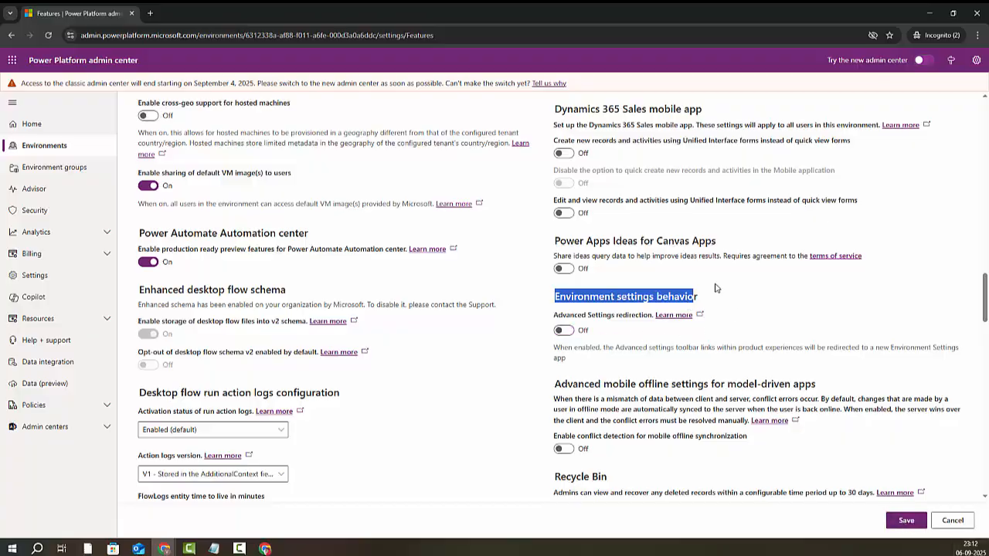
scroll(811, 283, up, 7)
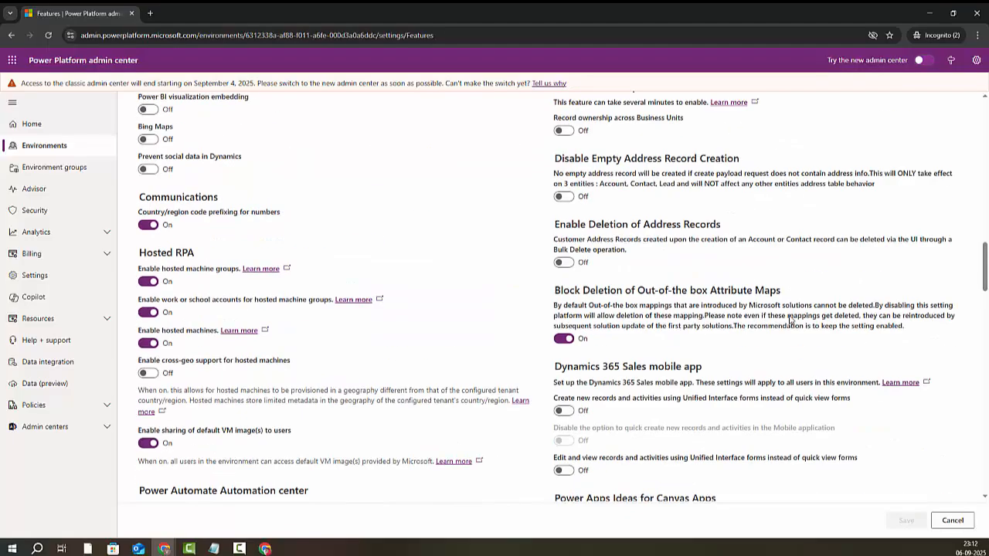
click(44, 145)
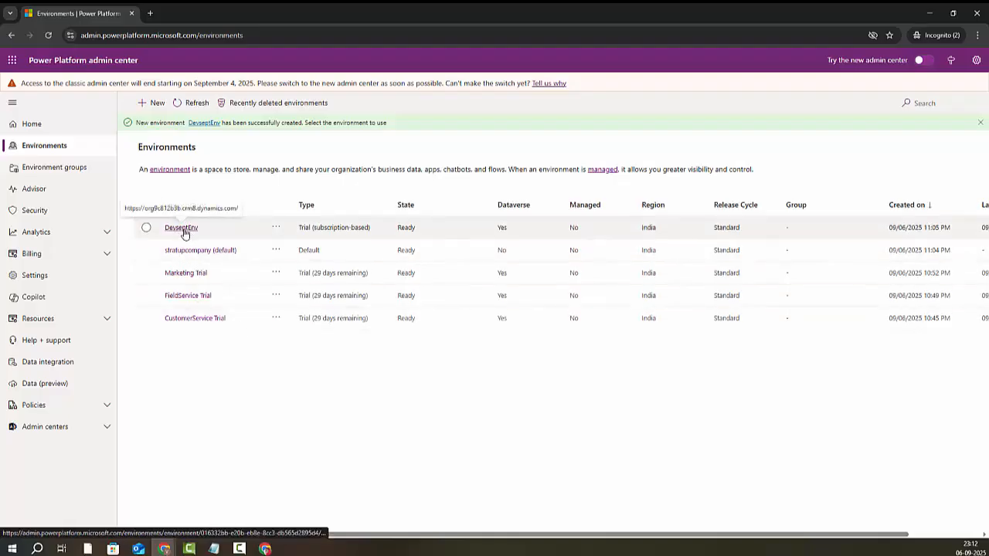
Step: Open DevseptEnv's Environment URL, sign in, and launch the Dynamics 365 — custom app
click(181, 229)
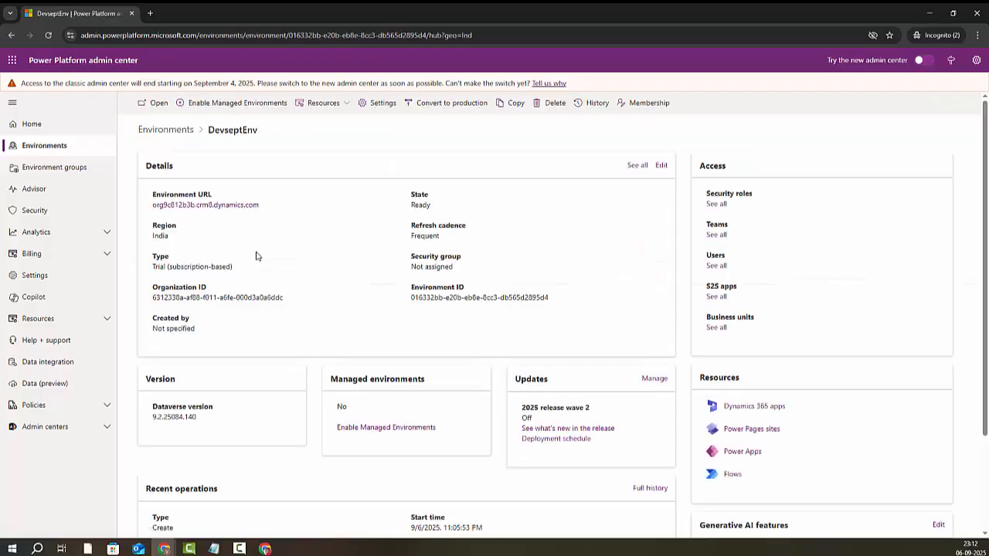
click(232, 207)
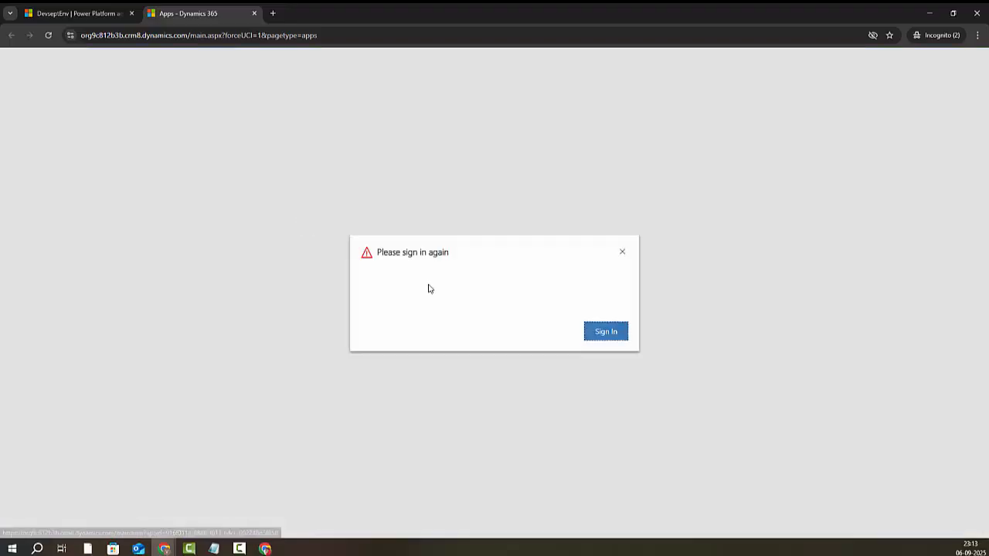
click(607, 337)
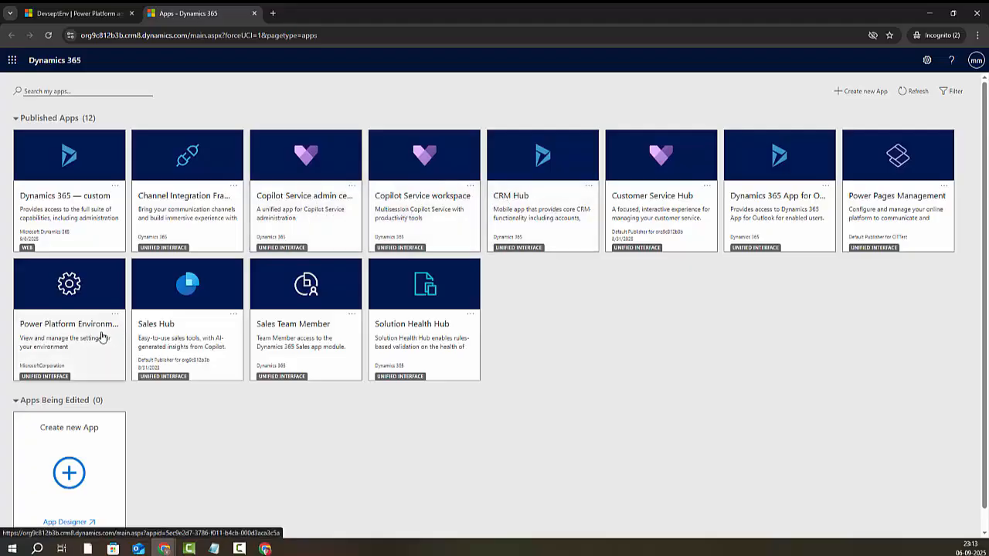
click(58, 207)
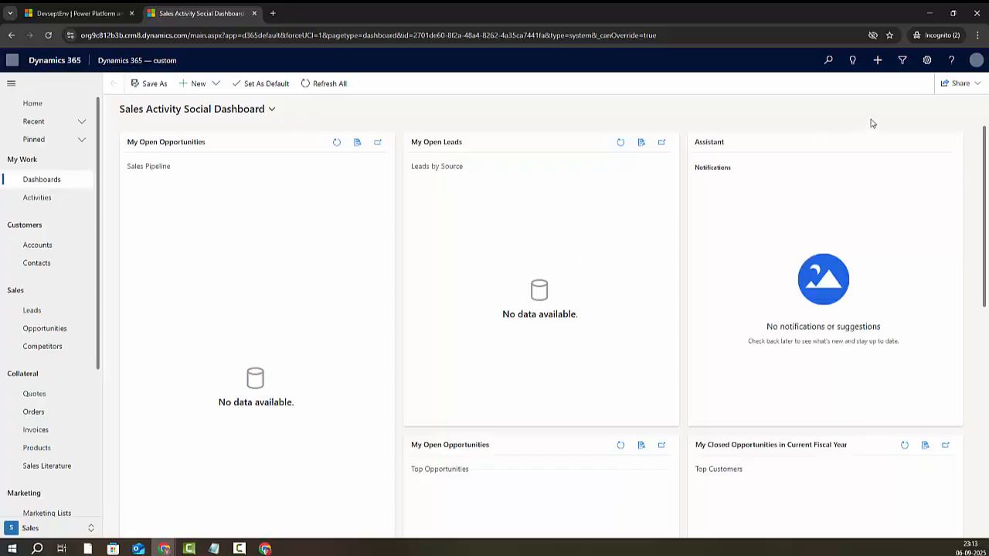
Step: Open Advanced Settings from the gear menu, then go to Settings > Customization > Solutions
click(927, 62)
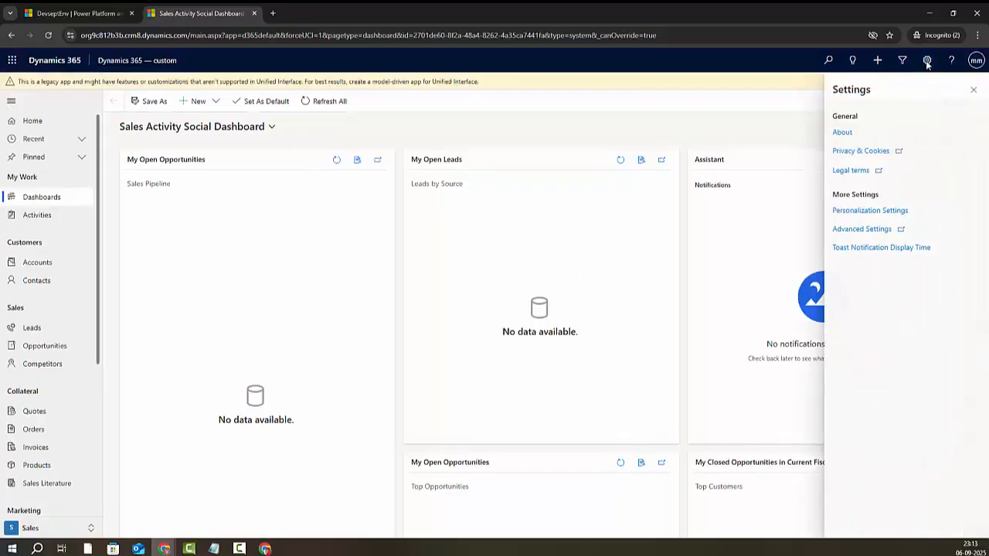
click(862, 229)
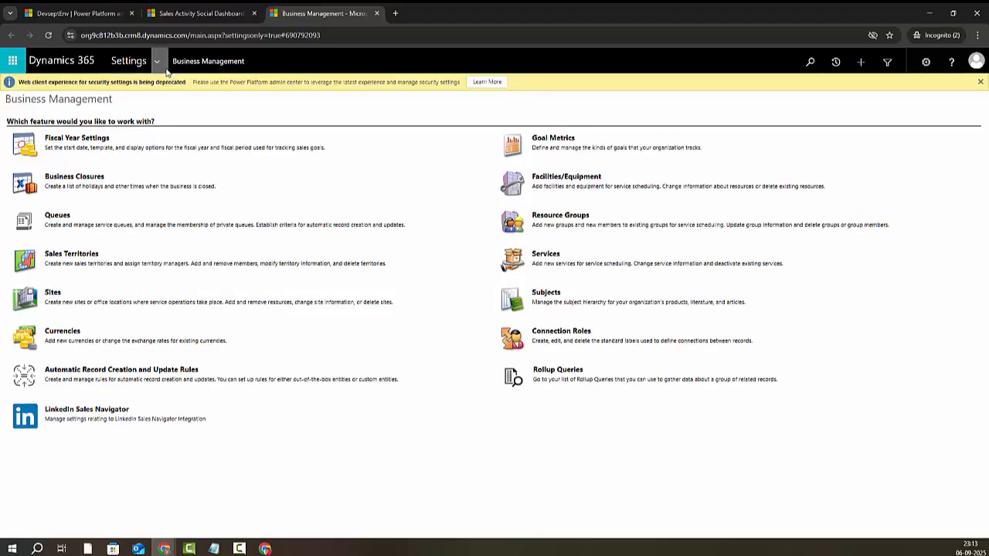
click(158, 61)
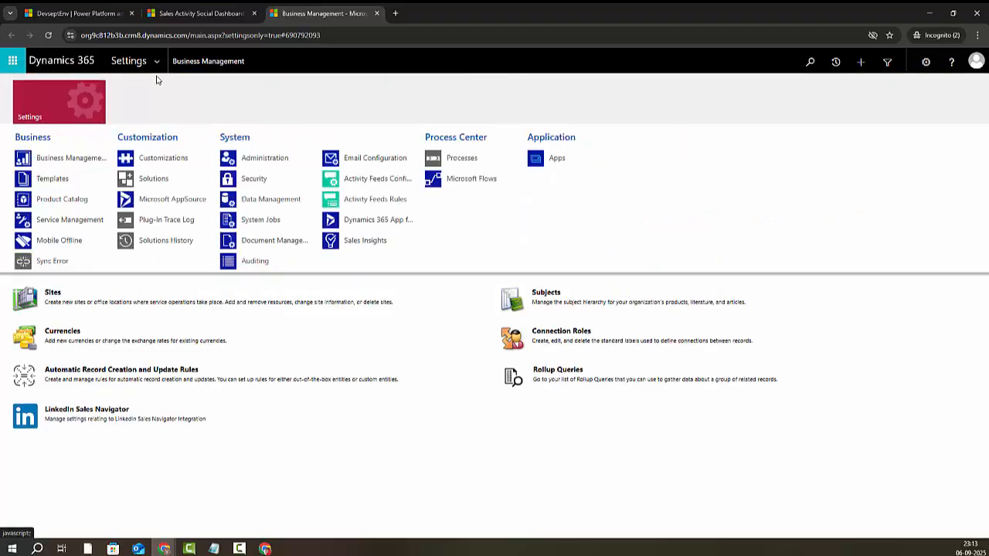
click(160, 183)
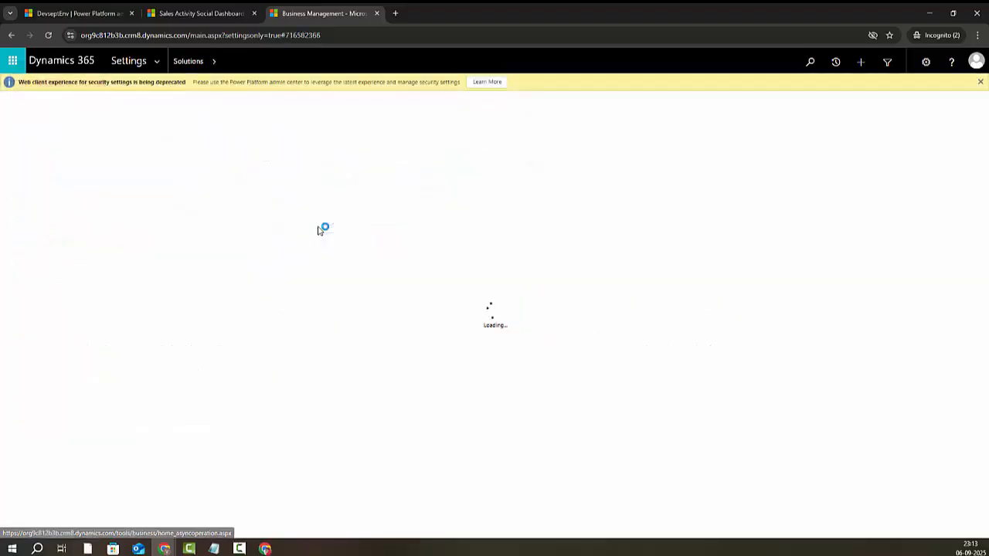